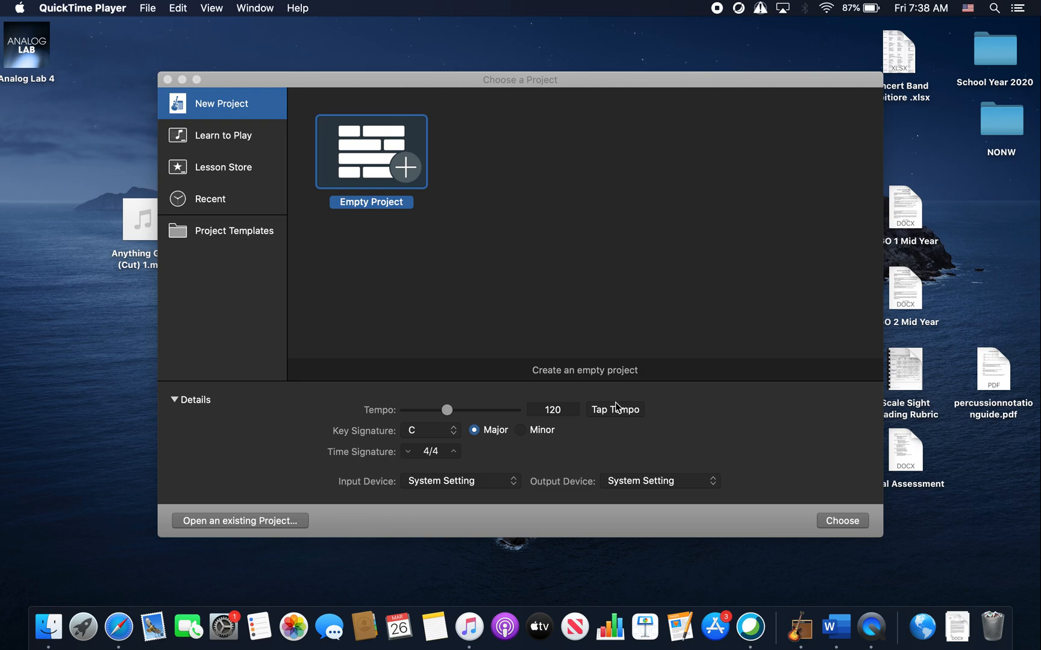
- Create an empty project with one software instrument track
{"action": "left_click", "coordinate": [366, 162]}
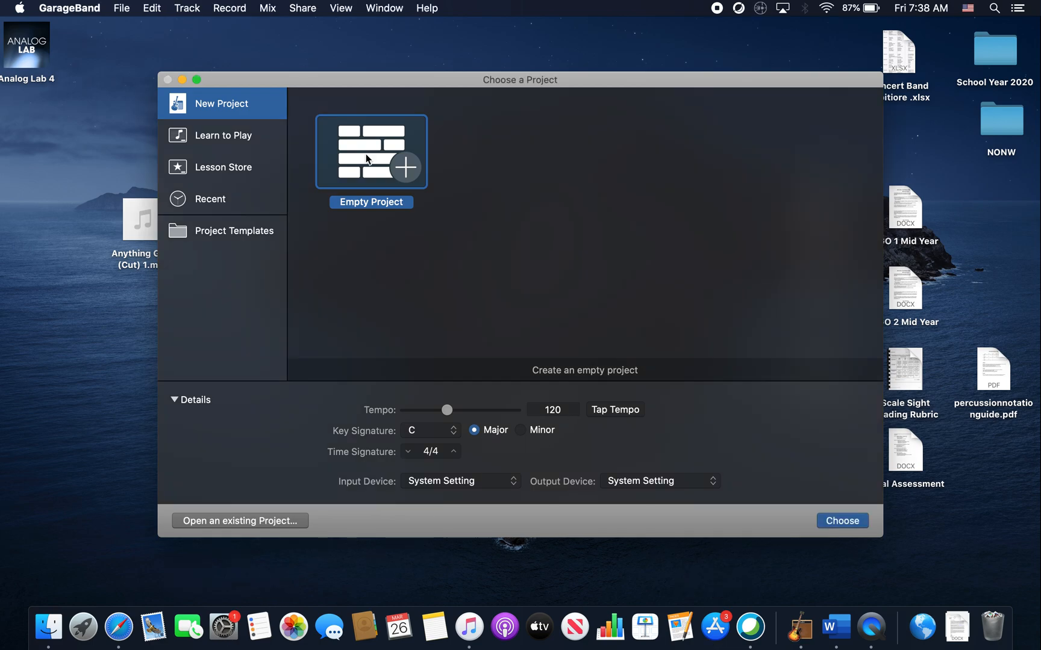
{"action": "left_click", "coordinate": [848, 520]}
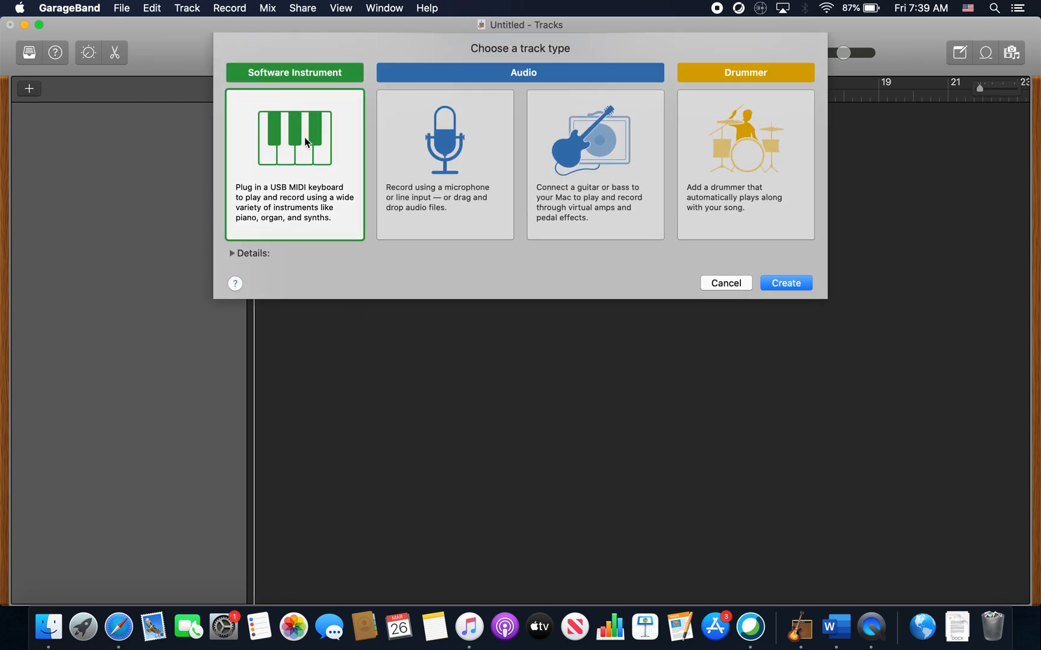
{"action": "left_click", "coordinate": [795, 284]}
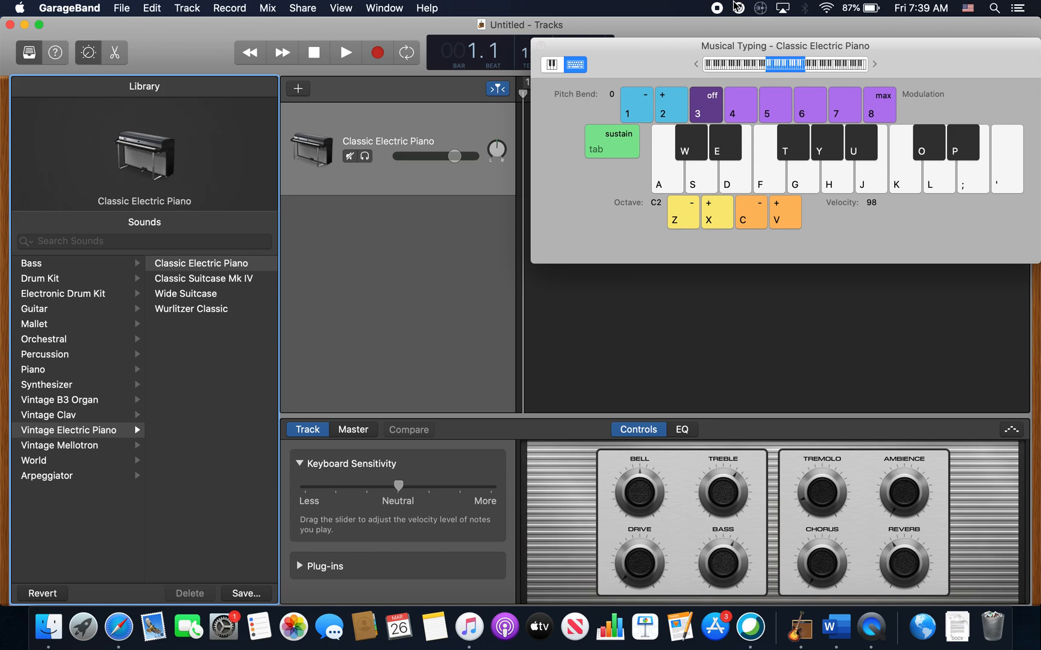
- Close the Musical Typing window and hide the Smart Controls, keeping the sound library open
{"action": "key", "text": "super+k"}
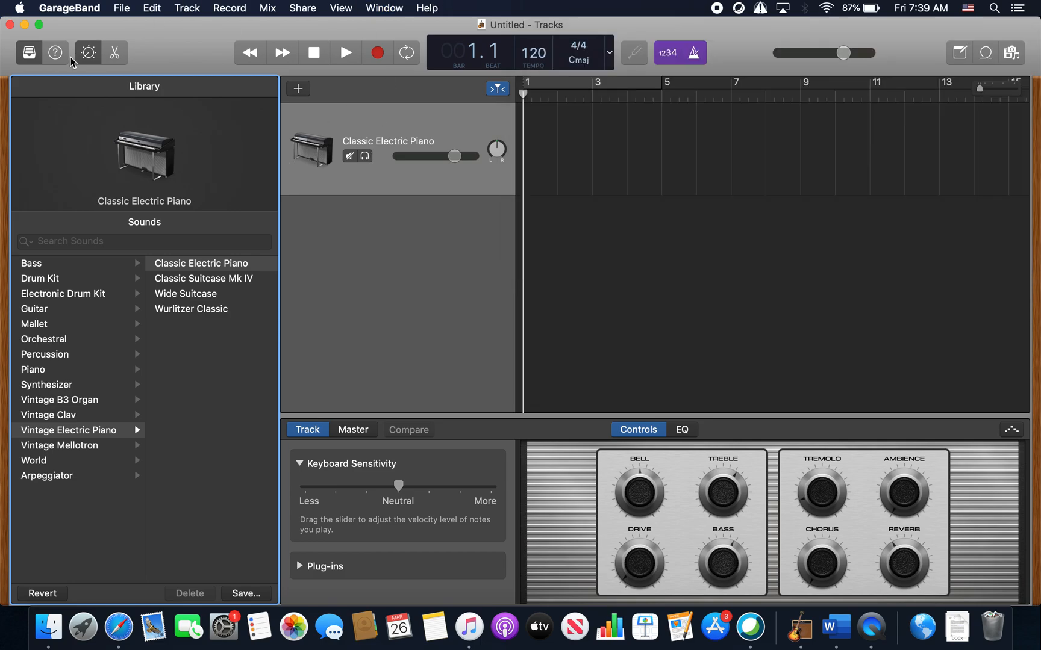
{"action": "left_click", "coordinate": [89, 48]}
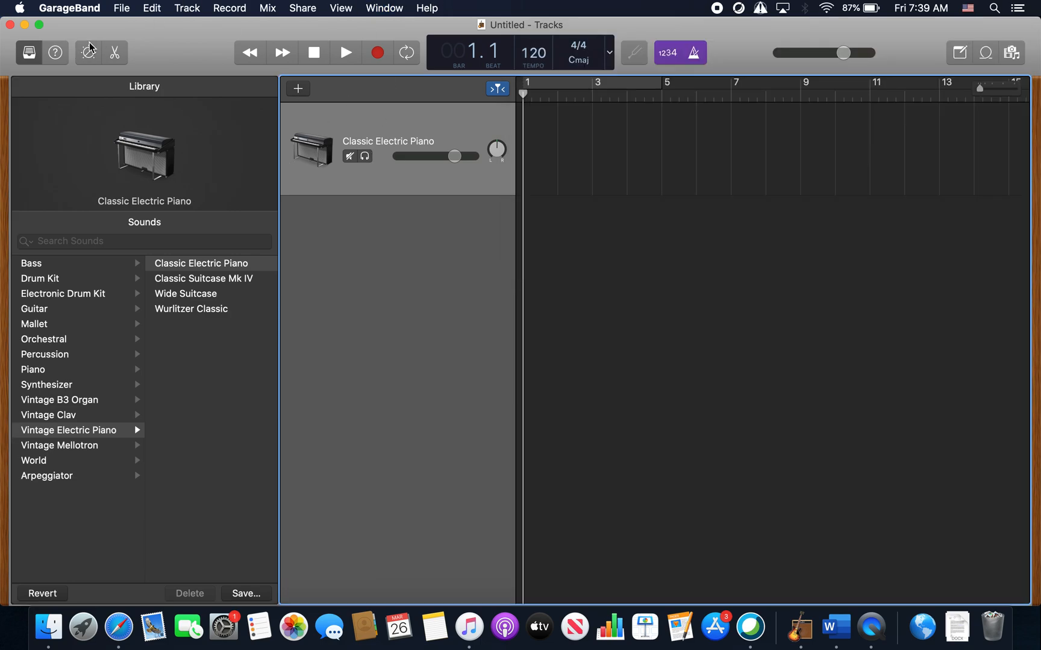
{"action": "left_click", "coordinate": [21, 43]}
{"action": "left_click", "coordinate": [20, 42]}
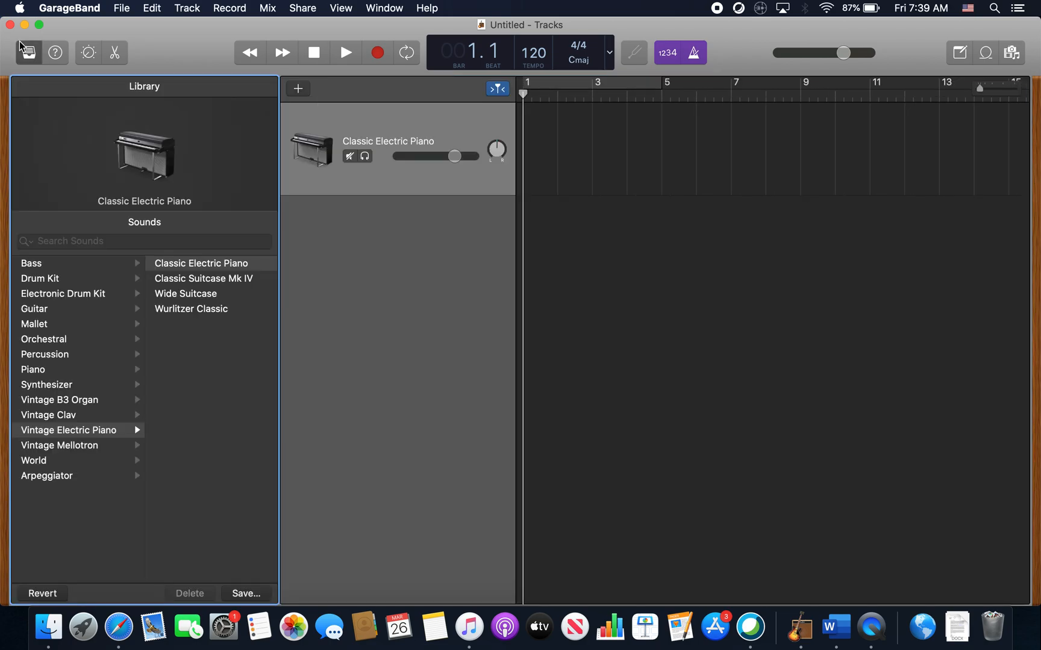
- Change the track's sound to the SoCal drum kit and duplicate the track twice
{"action": "left_click", "coordinate": [48, 280]}
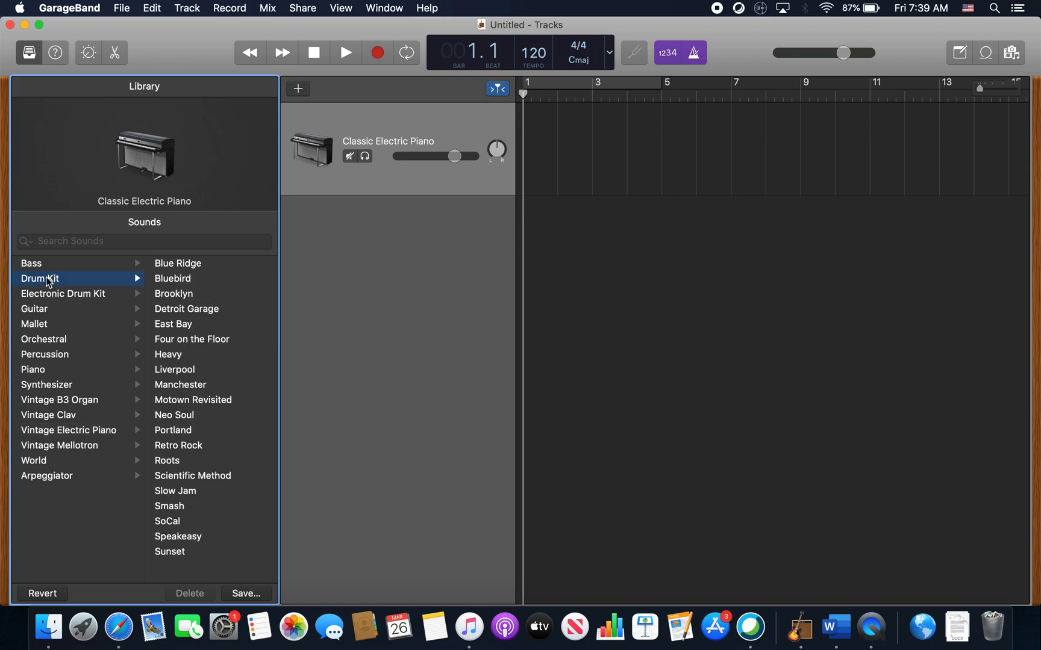
{"action": "left_click", "coordinate": [176, 521]}
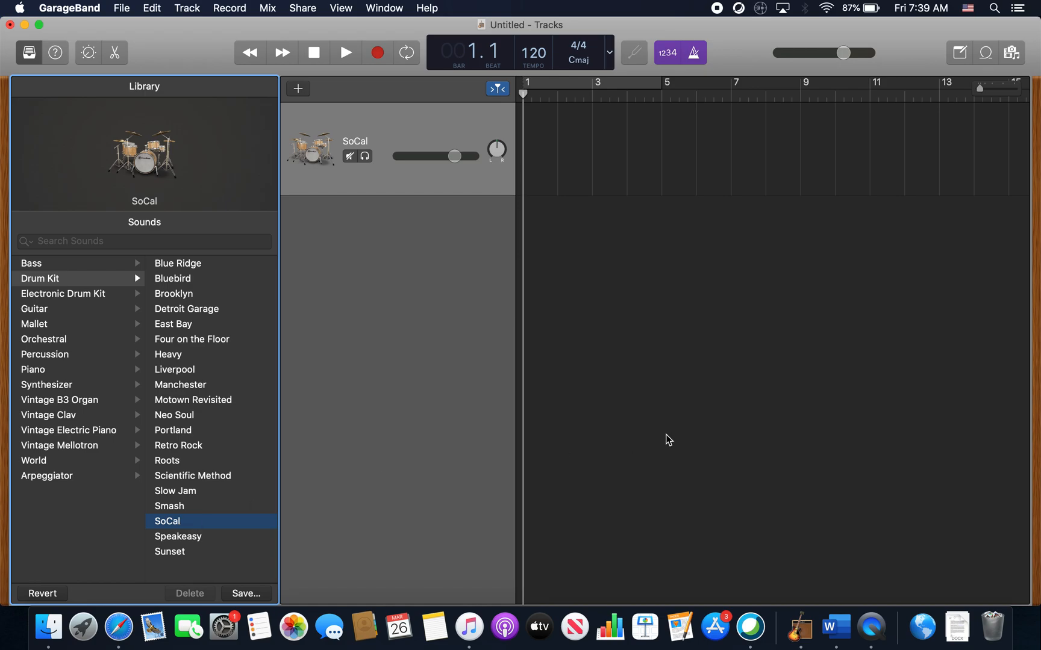
{"action": "key", "text": "super+d"}
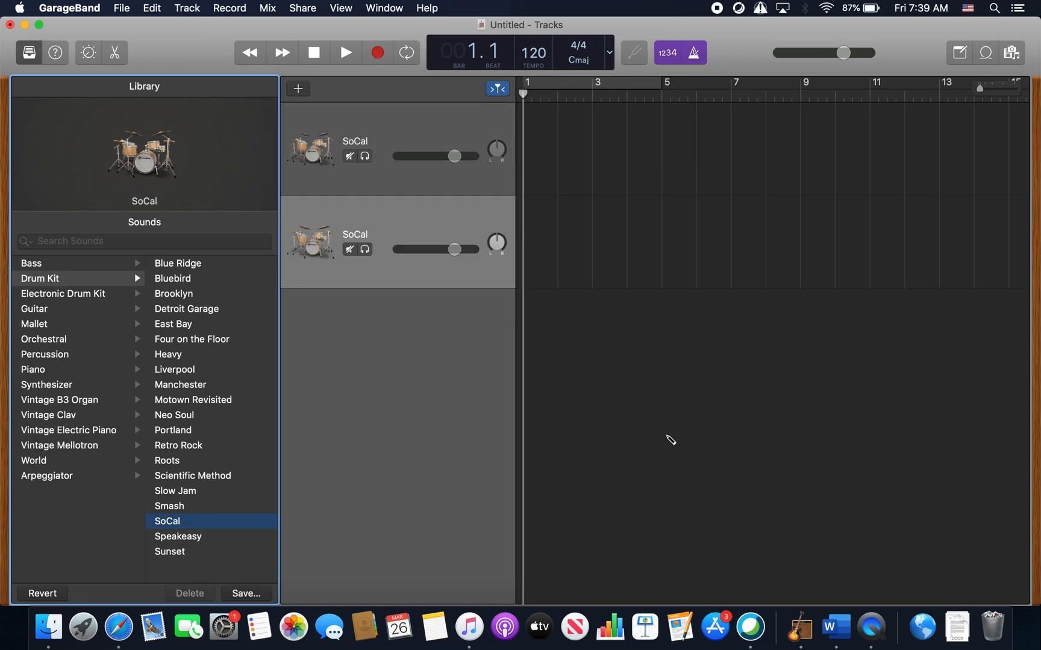
{"action": "key", "text": "super+d"}
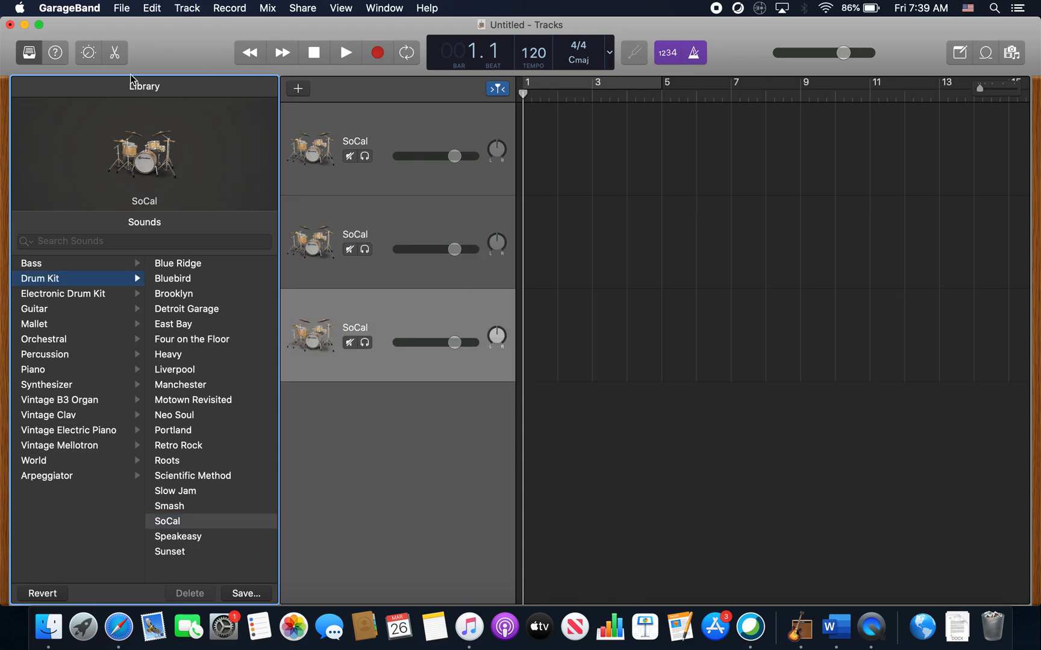
- Hide the sound library and rename the three tracks SoCal Kick, SoCal Snare and SoCal Cymbals from first to last
{"action": "left_click", "coordinate": [29, 53]}
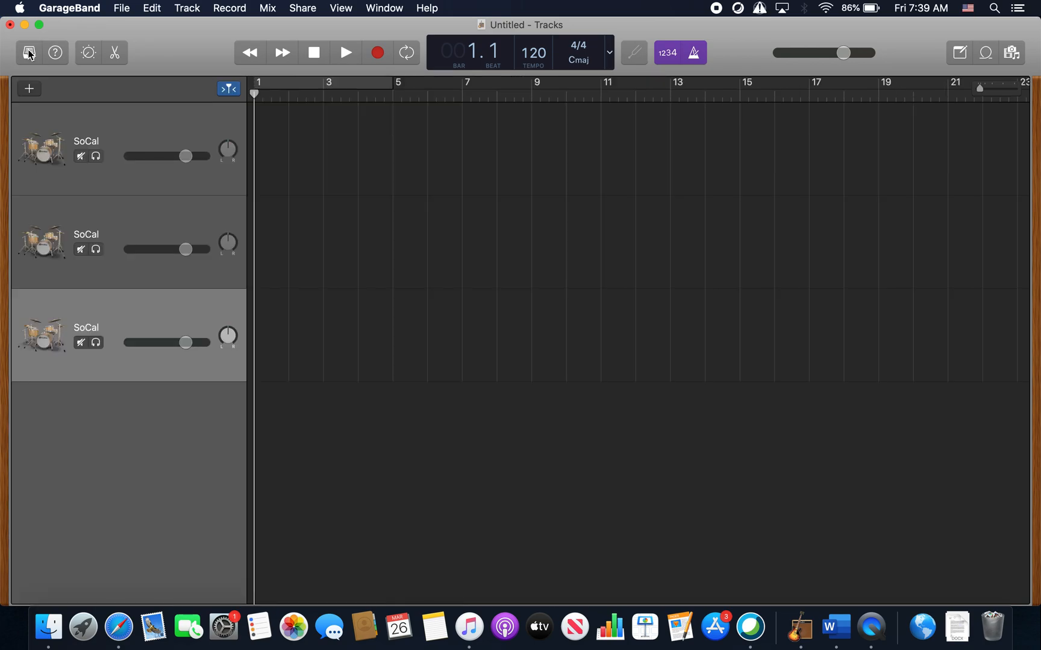
{"action": "double_click", "coordinate": [86, 139]}
{"action": "left_click", "coordinate": [123, 138]}
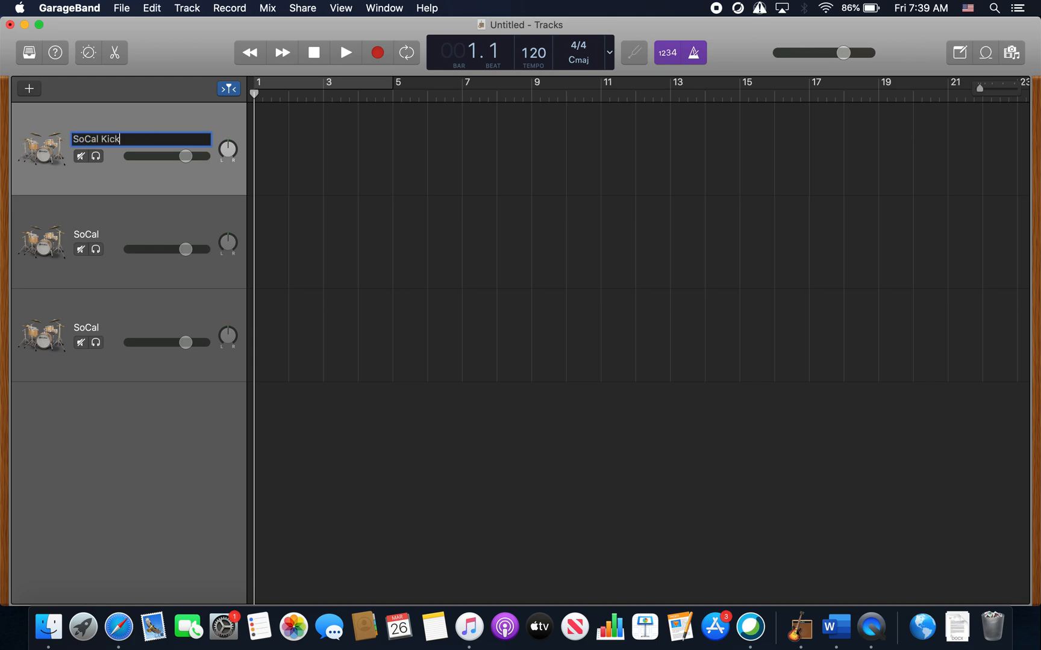
{"action": "double_click", "coordinate": [86, 238]}
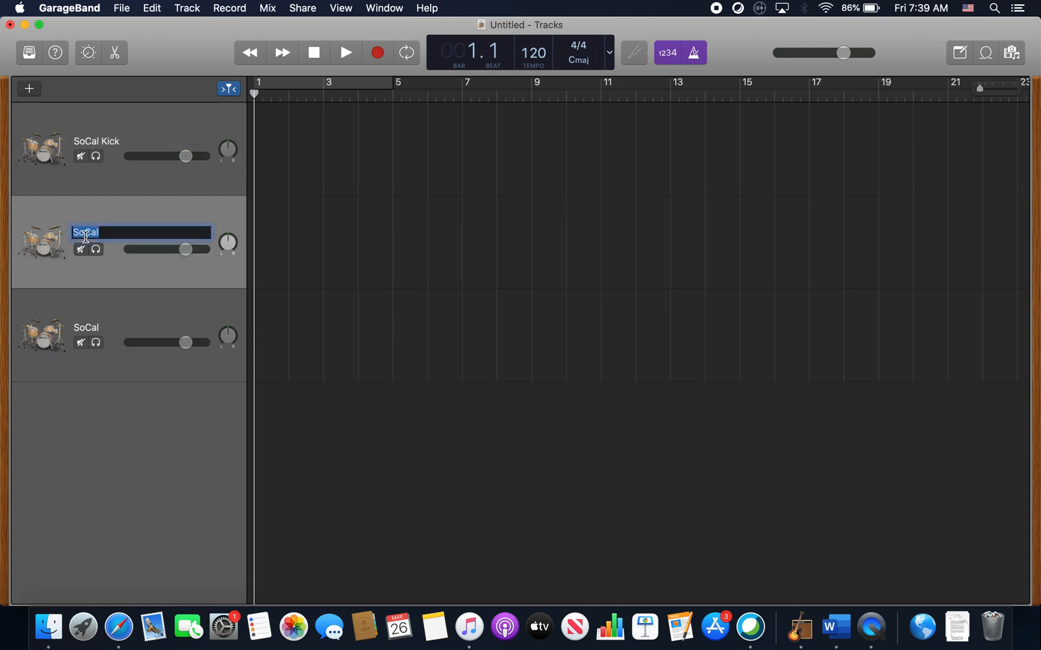
{"action": "left_click", "coordinate": [112, 235]}
{"action": "type", "text": "Snare"}
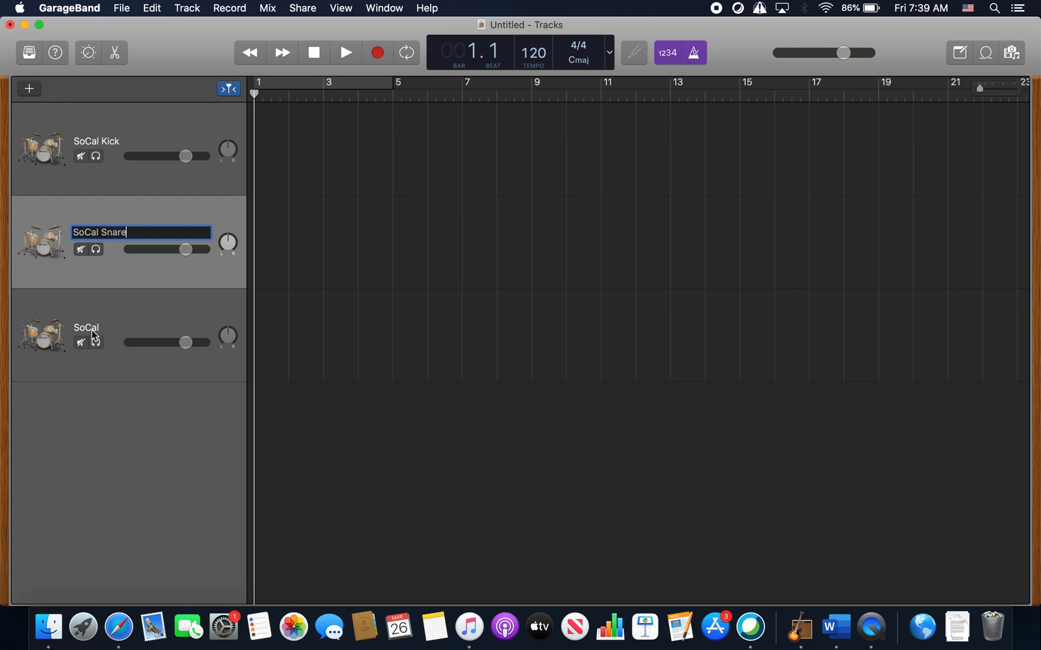
{"action": "double_click", "coordinate": [92, 331]}
{"action": "left_click", "coordinate": [123, 320]}
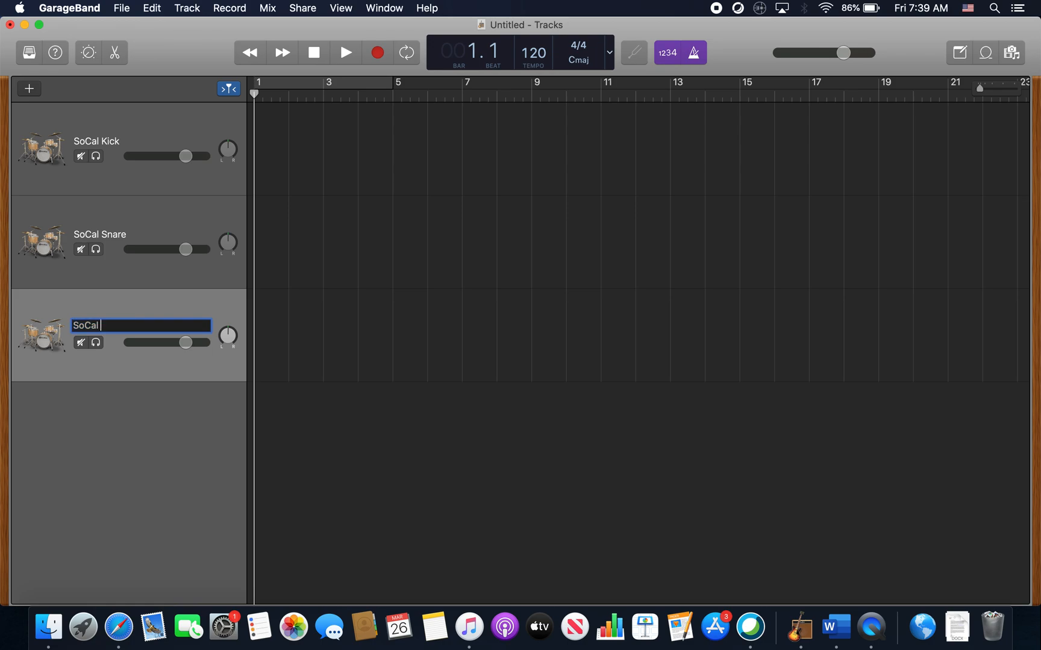
{"action": "type", "text": "Cymbals"}
{"action": "key", "text": "Return"}
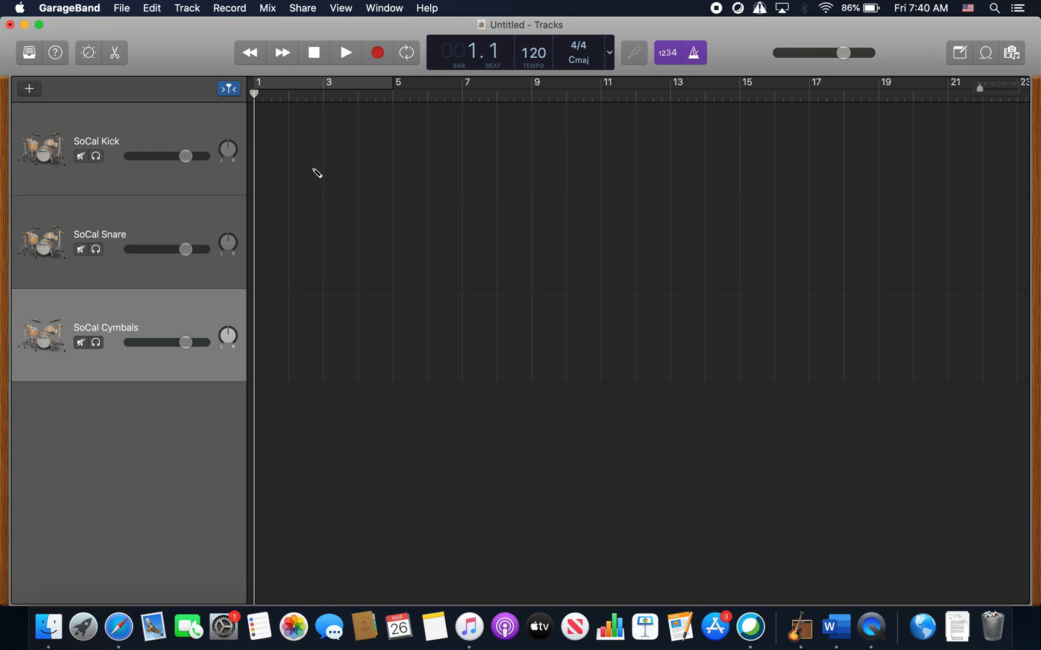
- Add an empty one-bar MIDI region at bar 1 on each of the kick, snare and cymbals tracks
{"action": "left_click", "coordinate": [276, 152], "text": "super"}
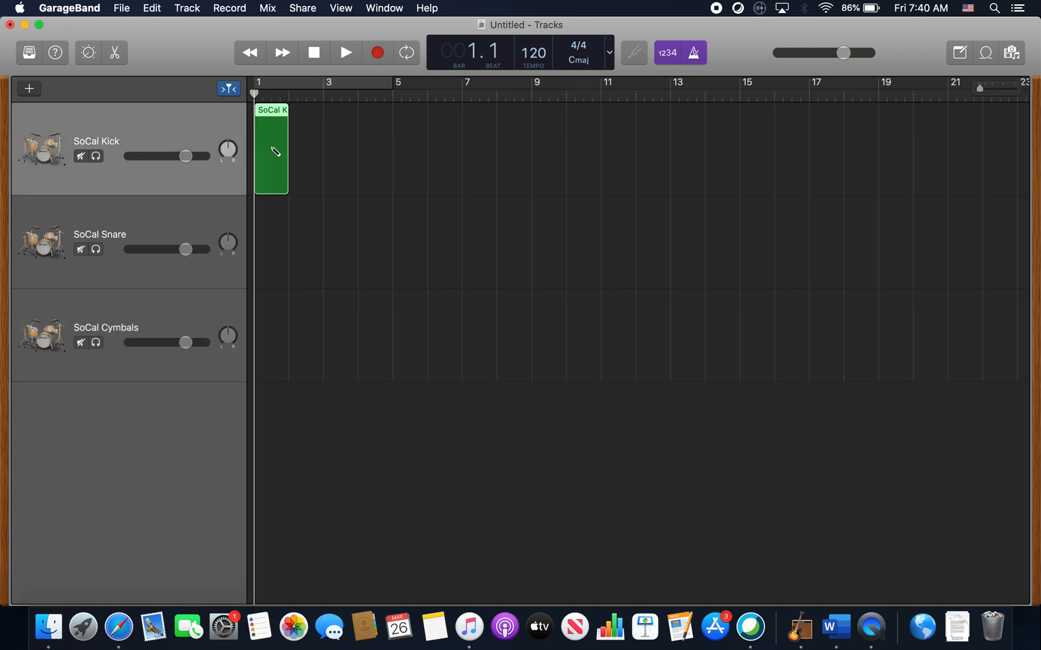
{"action": "left_click", "coordinate": [270, 240], "text": "super"}
{"action": "left_click", "coordinate": [275, 352], "text": "super"}
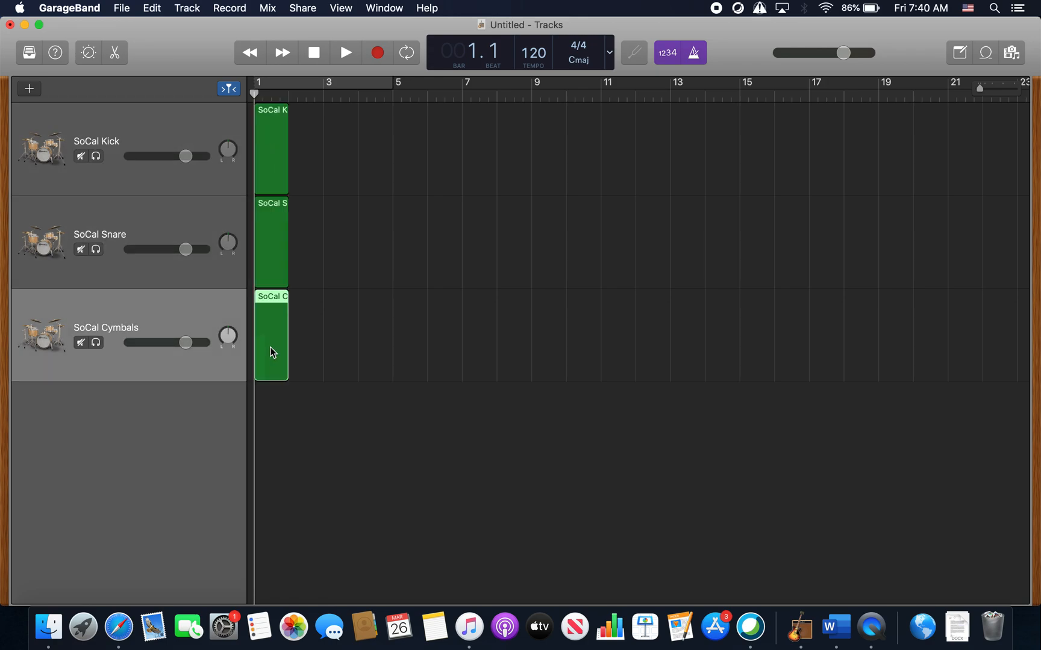
- Show the editor for the SoCal Kick track, enlarge its pane to about half the window height and hide it again
{"action": "left_click", "coordinate": [133, 120]}
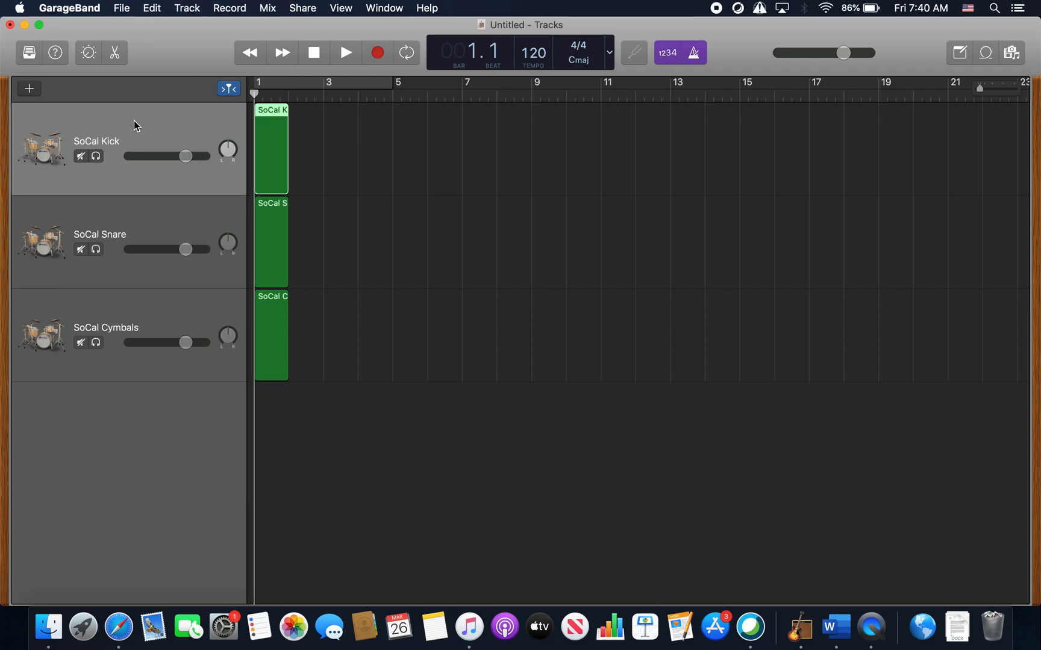
{"action": "key", "text": "e"}
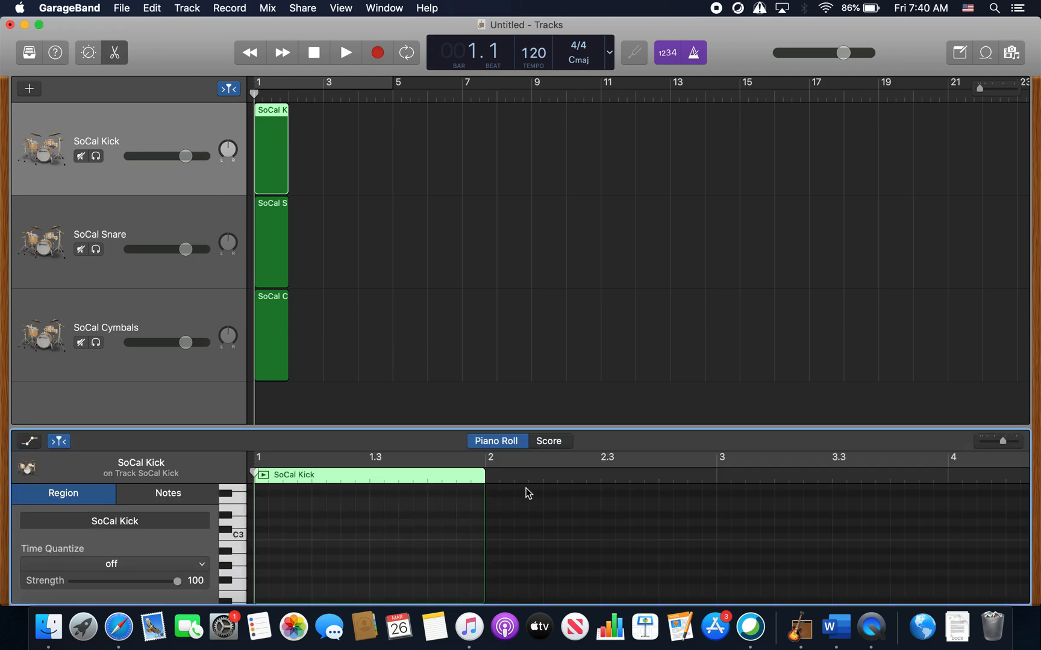
{"action": "left_click_drag", "start_coordinate": [590, 428], "coordinate": [611, 307]}
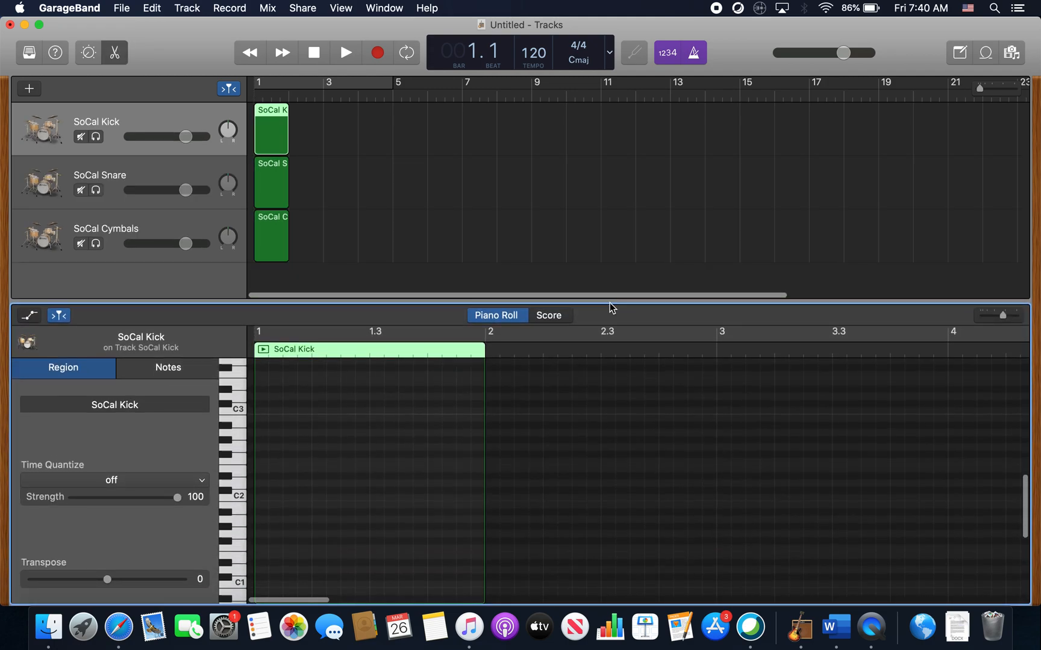
{"action": "key", "text": "e"}
{"action": "left_click", "coordinate": [115, 54]}
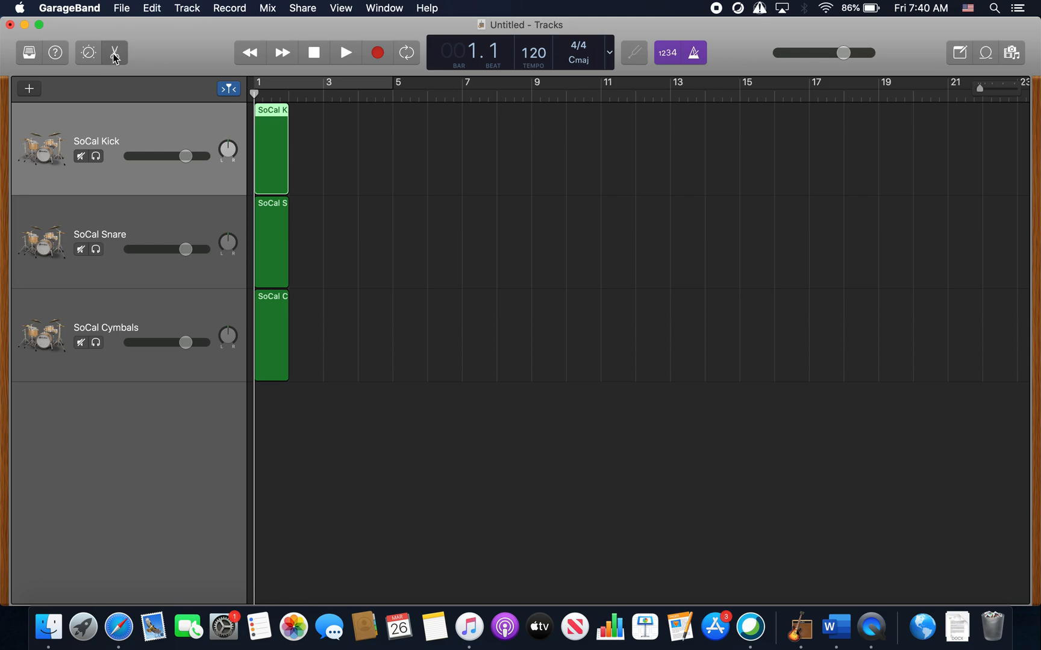
{"action": "left_click", "coordinate": [115, 54]}
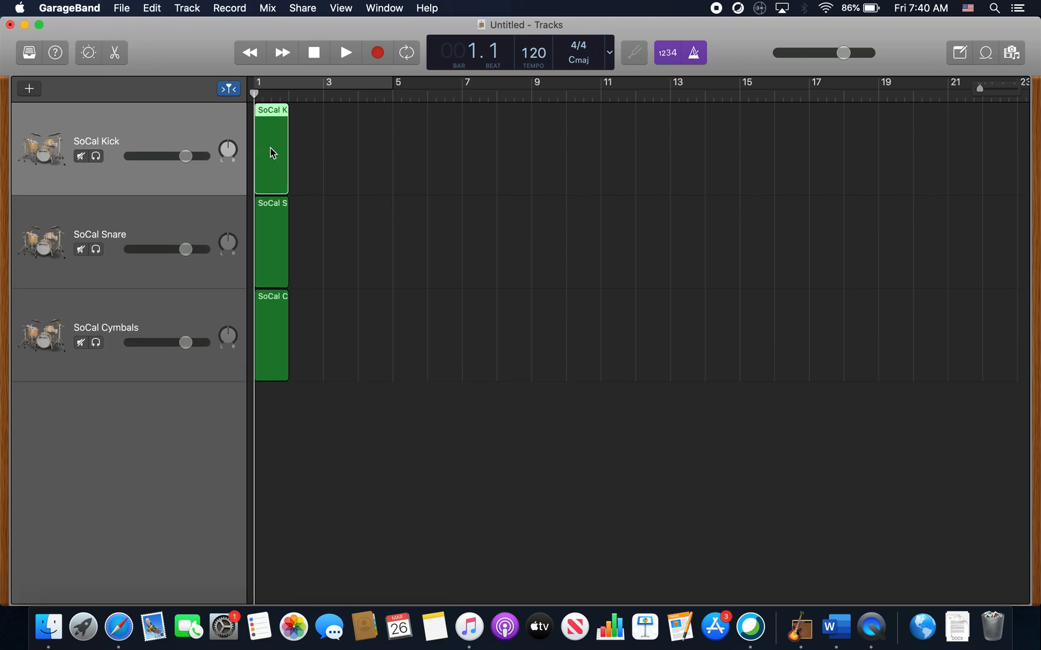
- Open the SoCal Kick region in the Piano Roll and audition the C1 kick sound while raising the system volume
{"action": "double_click", "coordinate": [272, 153]}
{"action": "scroll", "coordinate": [339, 457], "scroll_direction": "down", "scroll_amount": 5}
{"action": "left_click", "coordinate": [237, 494]}
{"action": "key", "text": "XF86AudioRaiseVolume"}
{"action": "key", "text": "XF86AudioRaiseVolume"}
{"action": "key", "text": "XF86AudioRaiseVolume"}
{"action": "key", "text": "XF86AudioRaiseVolume"}
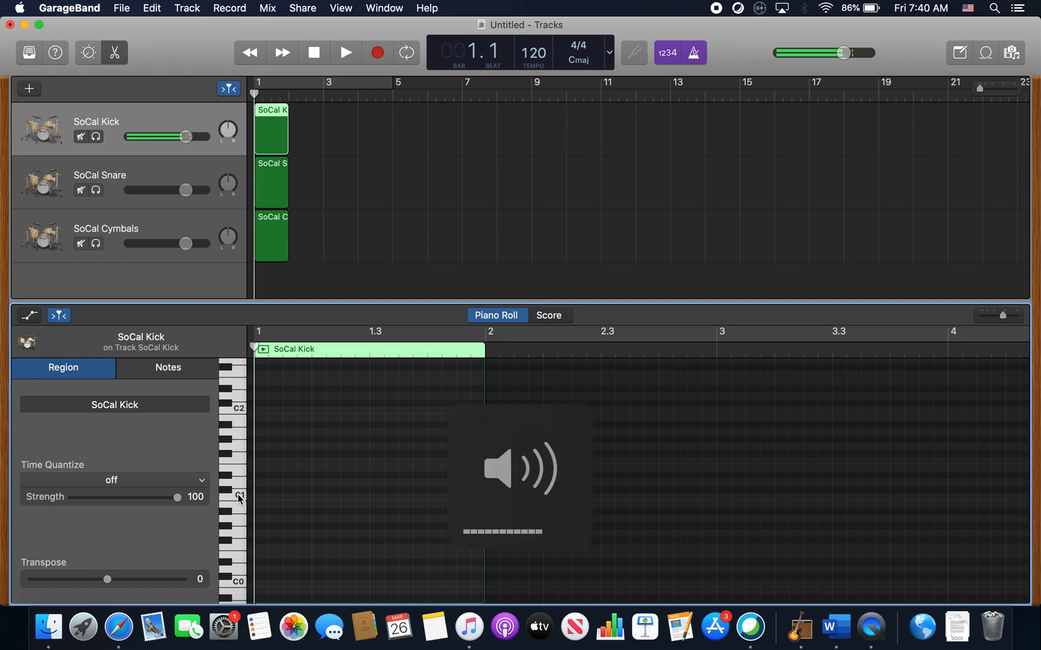
{"action": "left_click", "coordinate": [237, 493]}
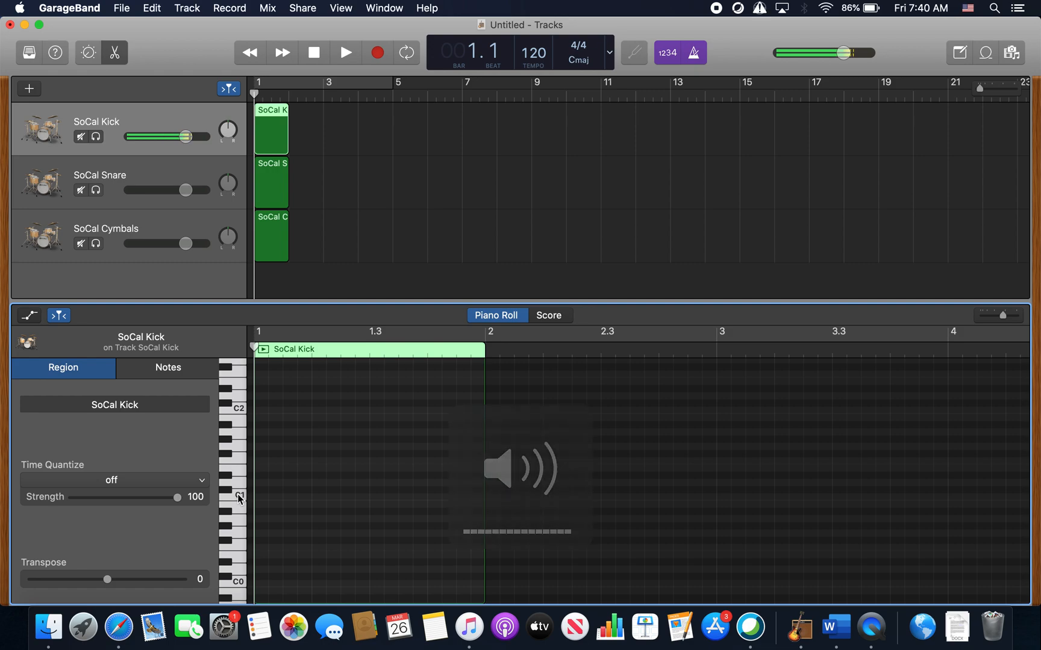
- Draw six C1 kick notes in bar 1, on sixteenth positions 1, 7, 9, 12, 13 and 15
{"action": "left_click", "coordinate": [262, 497]}
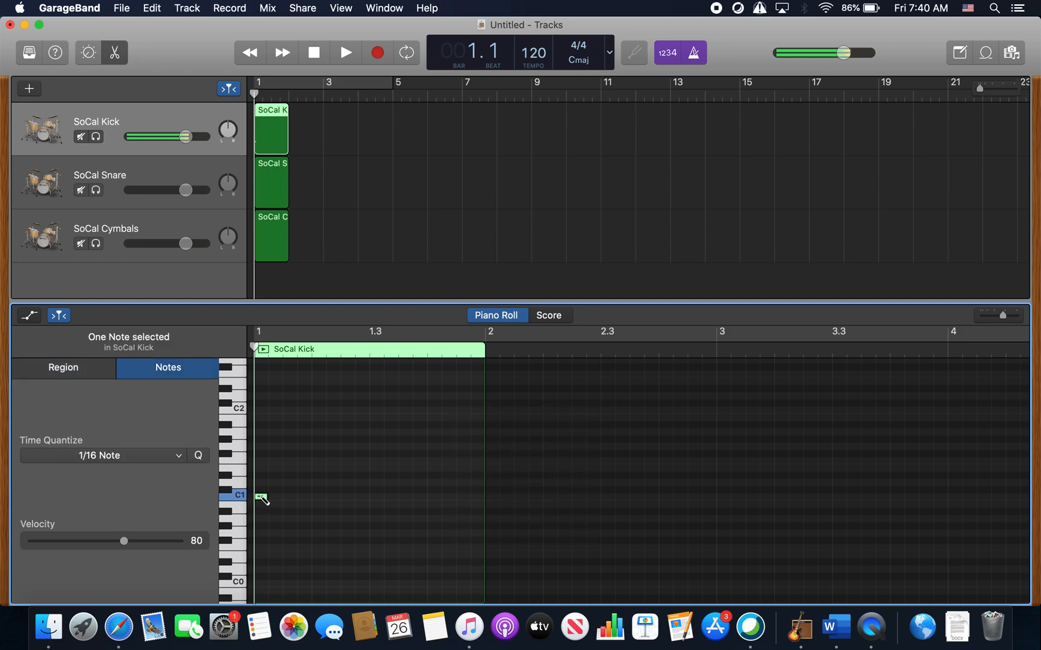
{"action": "left_click", "coordinate": [348, 497]}
{"action": "left_click", "coordinate": [376, 496]}
{"action": "left_click", "coordinate": [419, 497]}
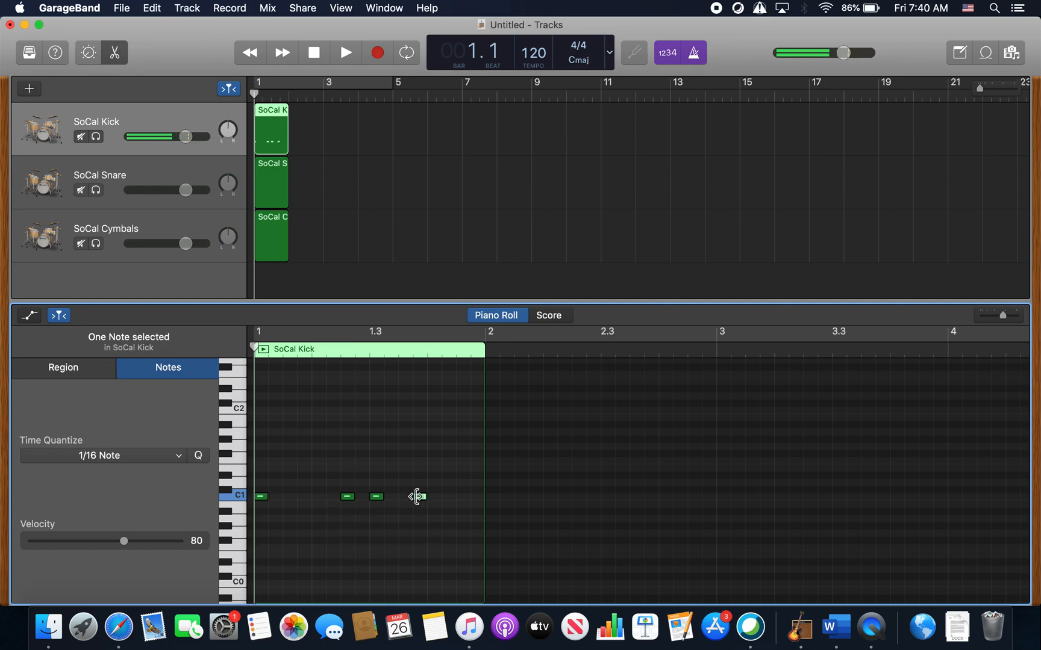
{"action": "left_click", "coordinate": [434, 497]}
{"action": "left_click", "coordinate": [462, 497]}
- Turn on the cycle area, shorten it to bar 1 only and start looped playback of the kick pattern
{"action": "left_click", "coordinate": [408, 53]}
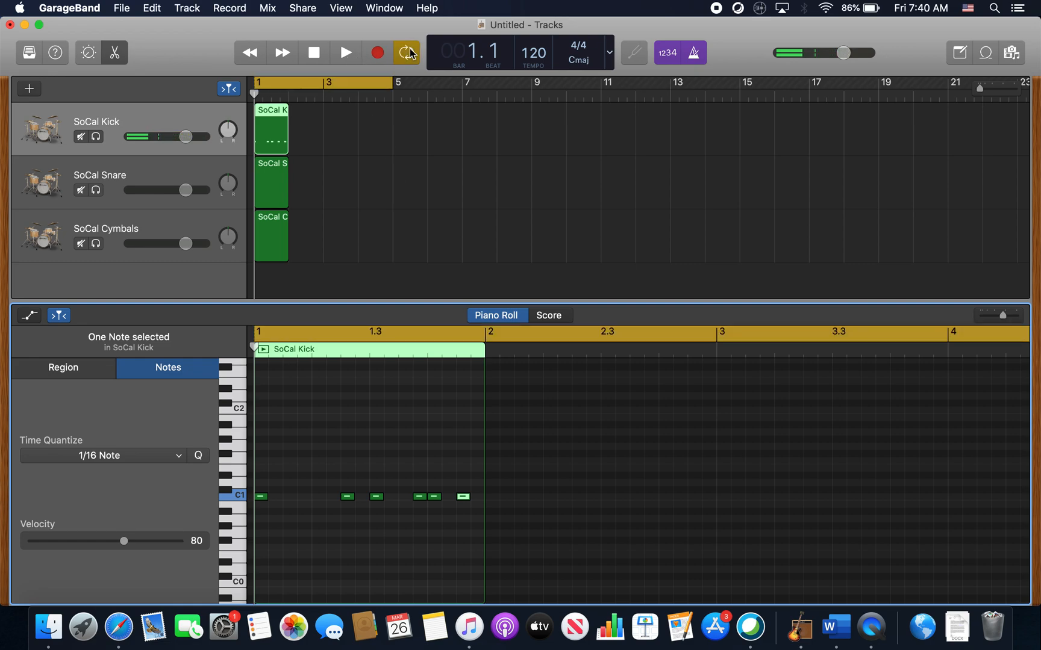
{"action": "key", "text": "space"}
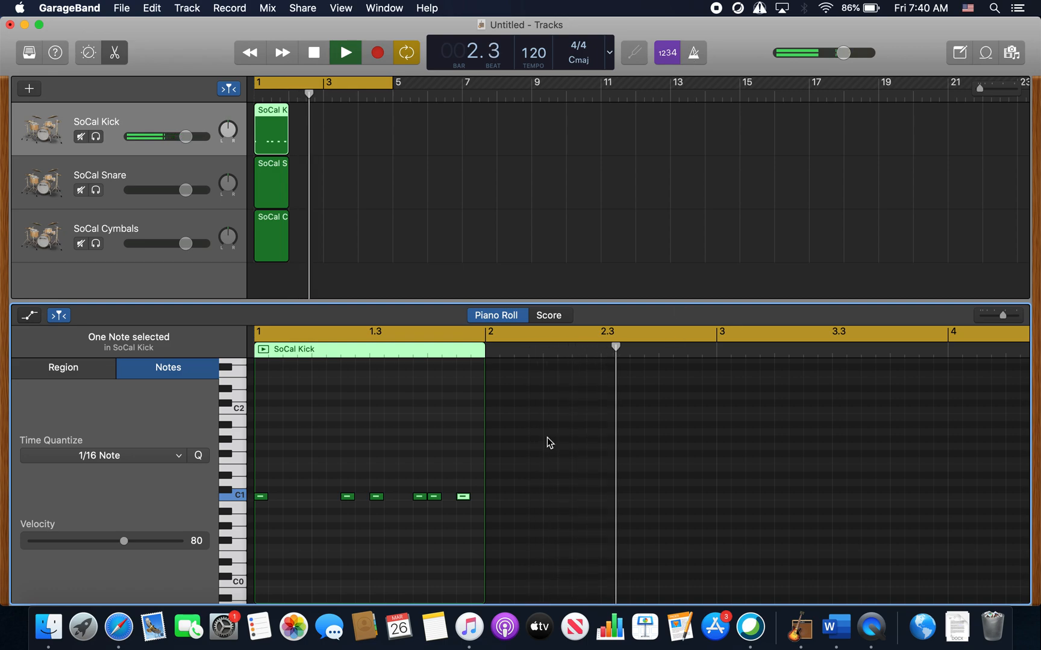
{"action": "key", "text": "space"}
{"action": "left_click_drag", "start_coordinate": [389, 84], "coordinate": [288, 87]}
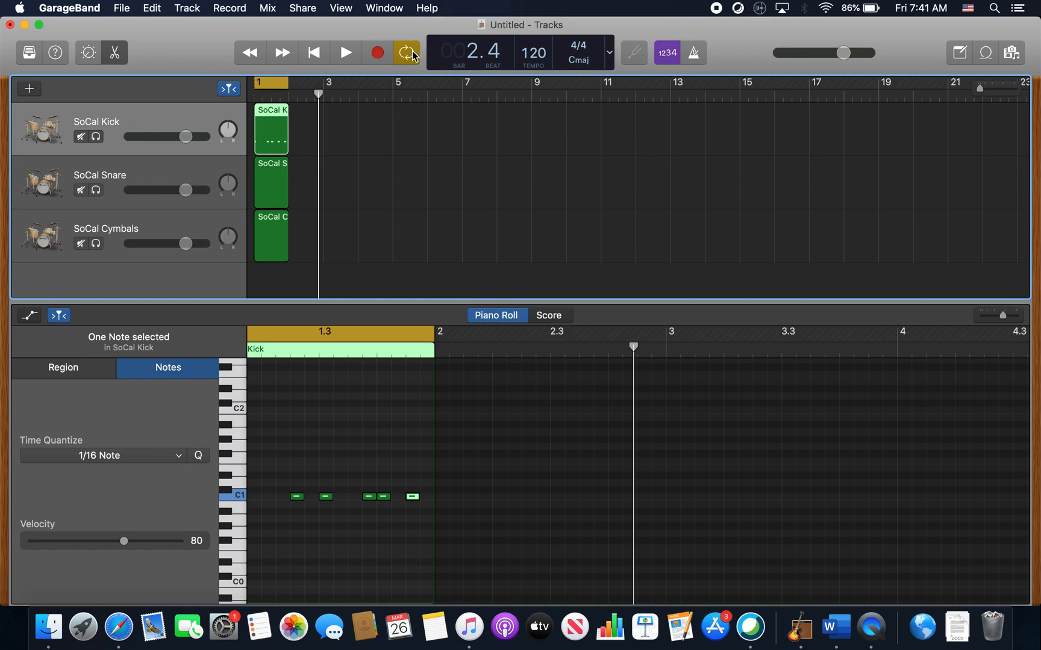
{"action": "key", "text": "space"}
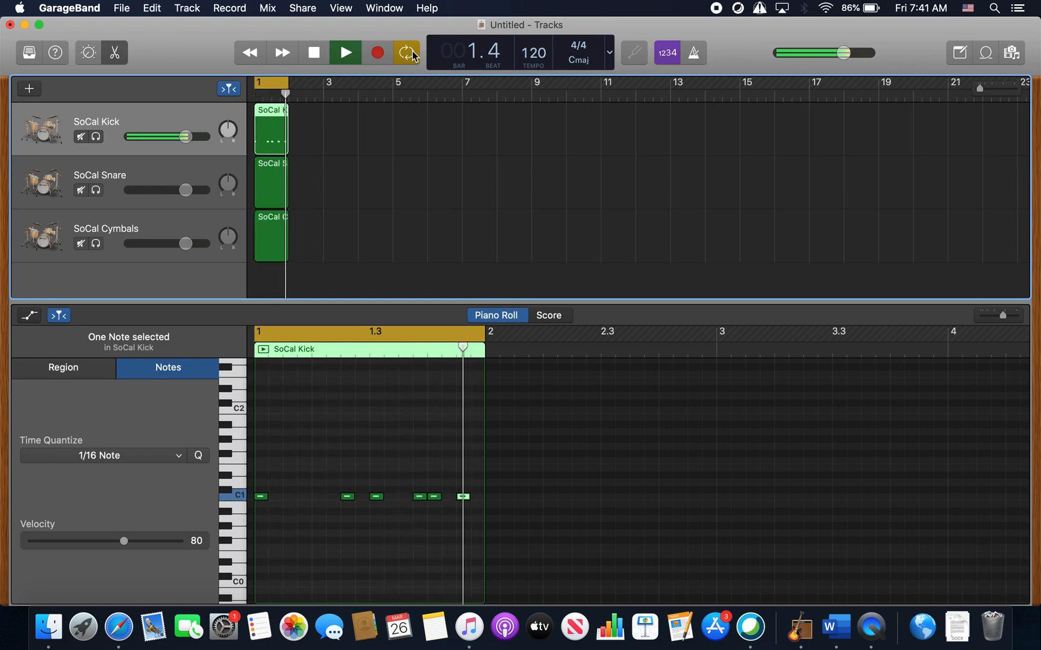
- Place D1 snare notes on beats 2 and 4 of the SoCal Snare region
{"action": "left_click", "coordinate": [265, 188]}
{"action": "scroll", "coordinate": [257, 556], "scroll_direction": "down", "scroll_amount": 3}
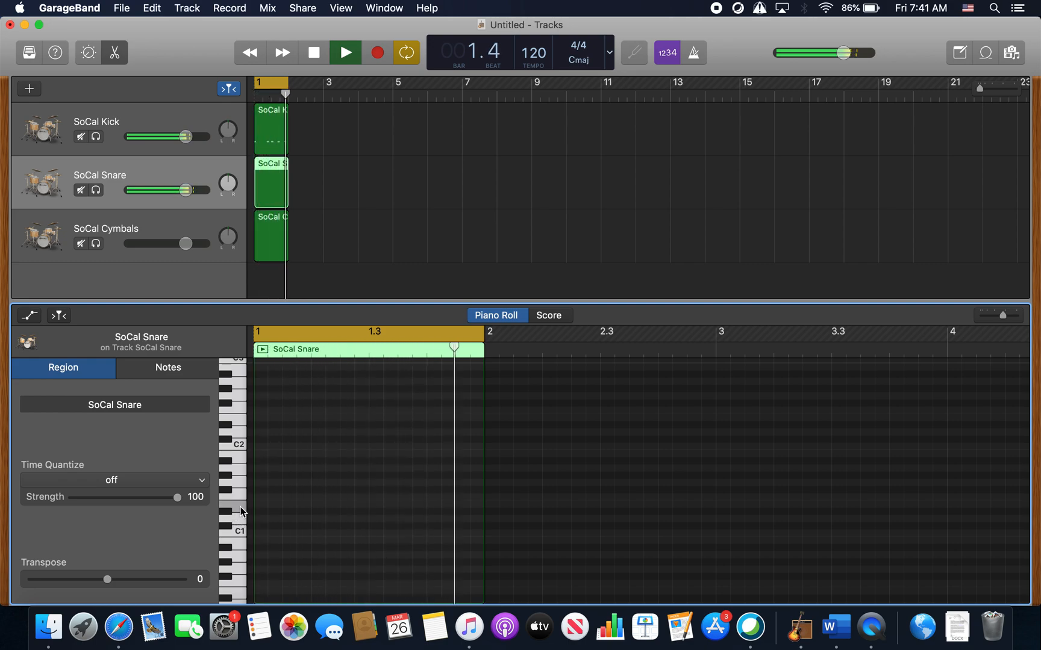
{"action": "left_click", "coordinate": [376, 518], "text": "super"}
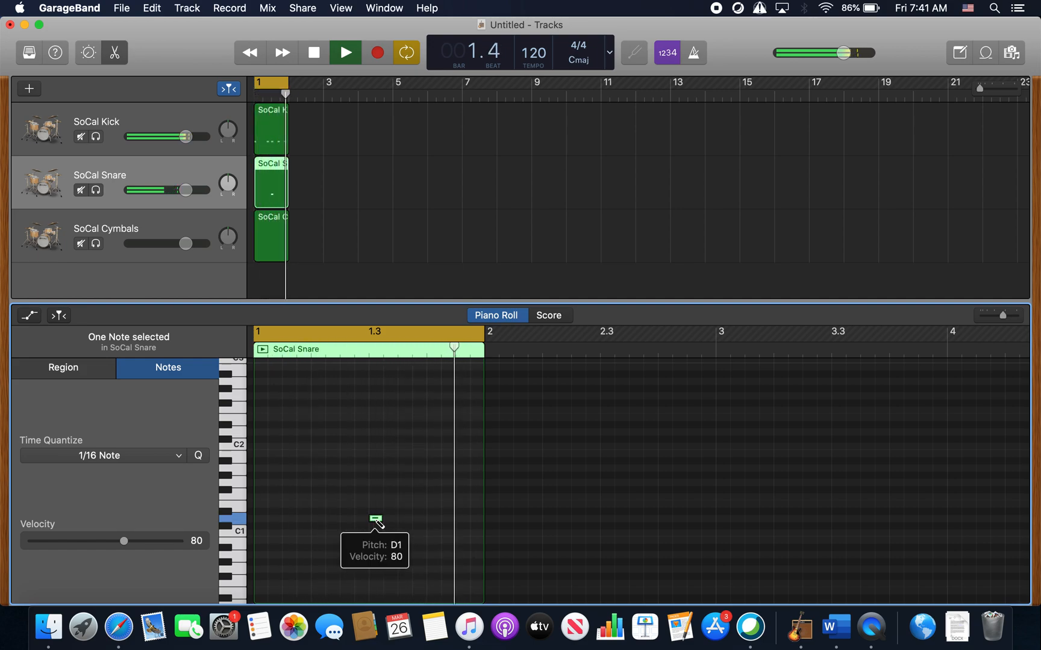
{"action": "left_click_drag", "start_coordinate": [375, 521], "coordinate": [314, 522]}
{"action": "left_click", "coordinate": [433, 520], "text": "super"}
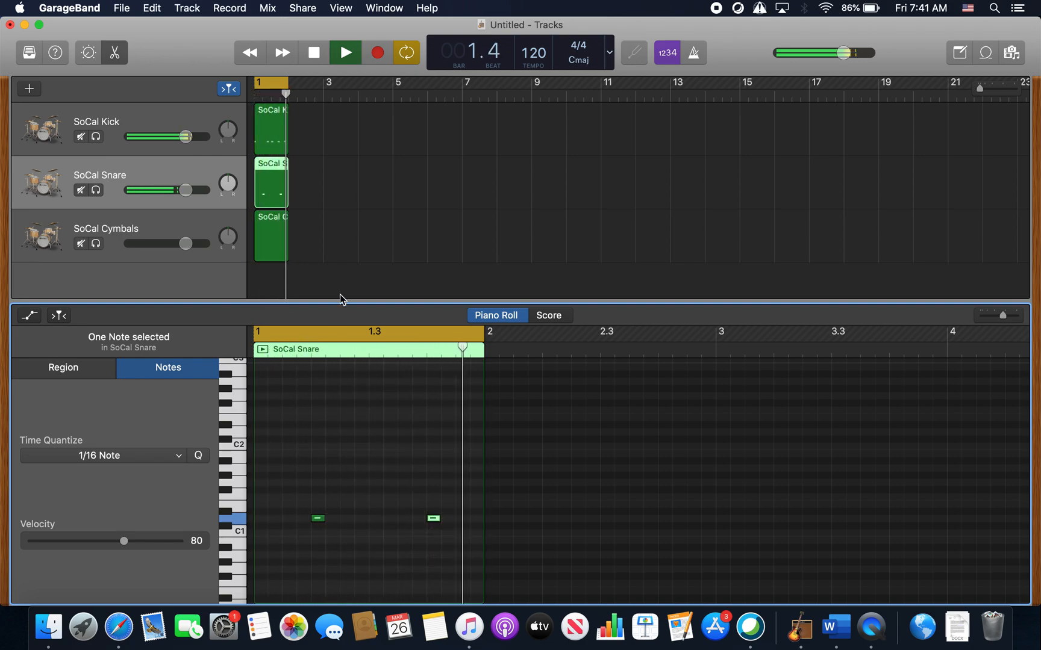
- Stop playback, open the SoCal Cymbals region and audition several cymbal sounds between C1 and C2, including F#1
{"action": "left_click", "coordinate": [277, 239]}
{"action": "key", "text": "space"}
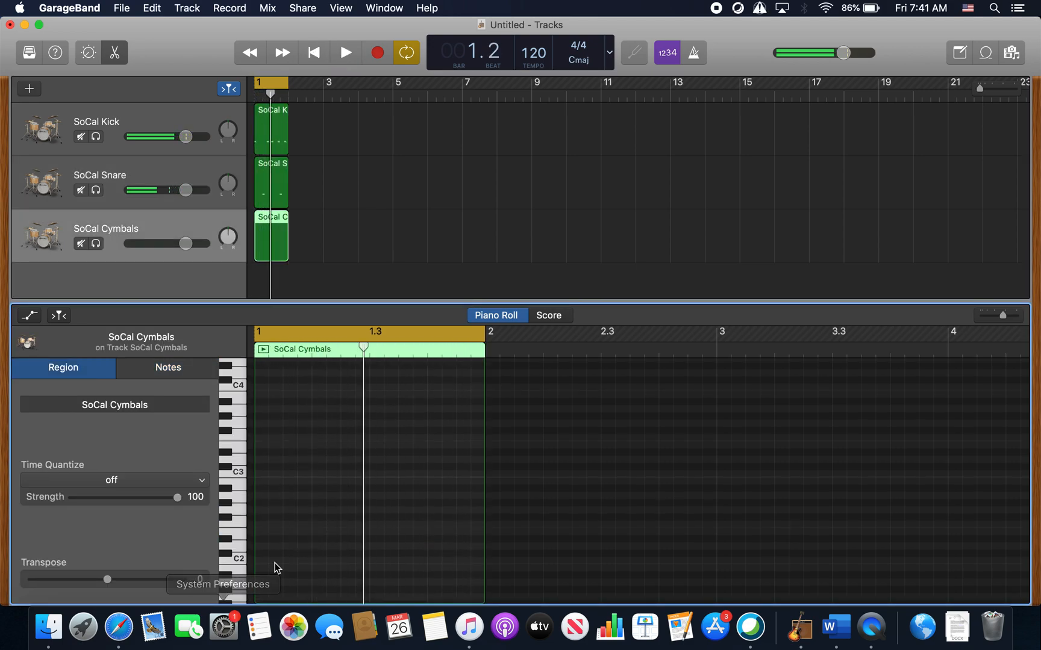
{"action": "scroll", "coordinate": [276, 566], "scroll_direction": "down", "scroll_amount": 5}
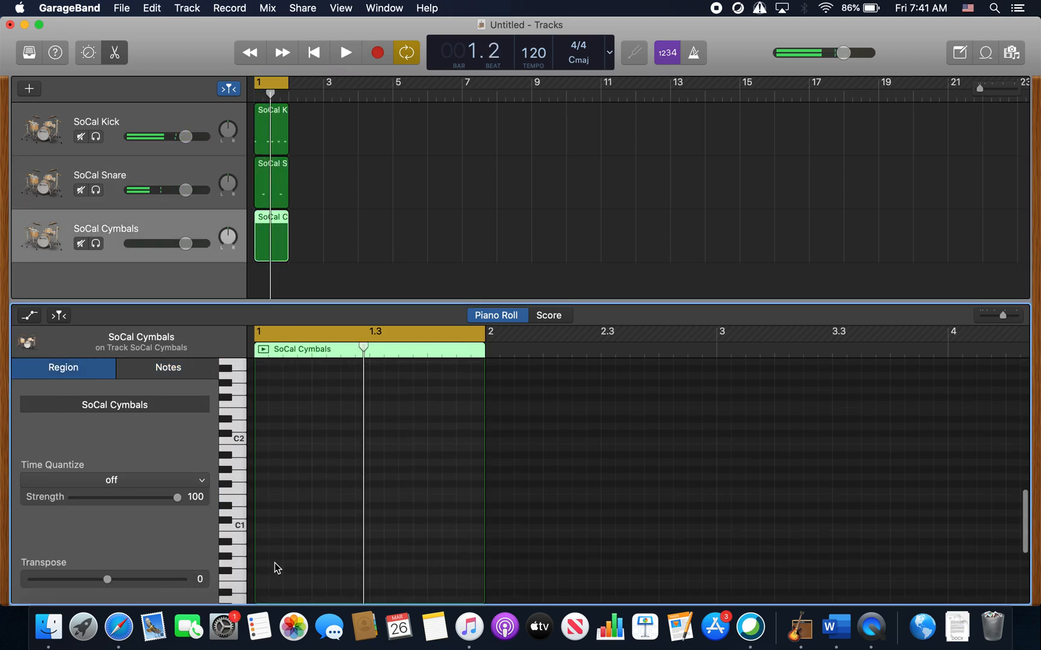
{"action": "left_click", "coordinate": [227, 519]}
{"action": "left_click", "coordinate": [226, 480]}
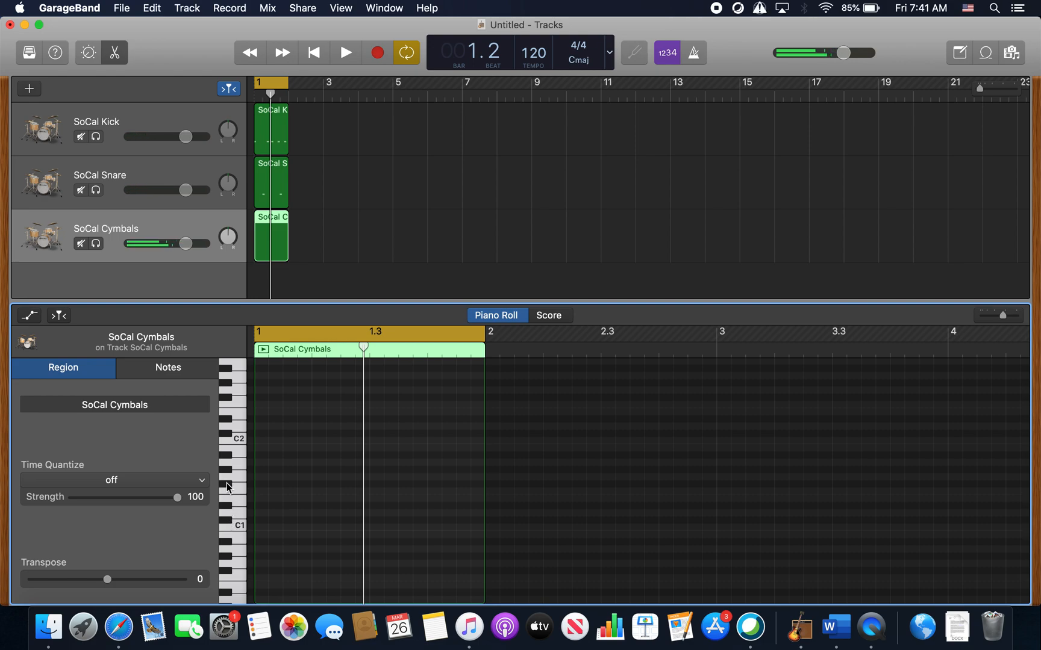
{"action": "left_click", "coordinate": [225, 477]}
{"action": "left_click", "coordinate": [227, 455]}
{"action": "left_click", "coordinate": [229, 488]}
{"action": "left_click", "coordinate": [229, 488]}
- Fill bar 1 of the cymbals region with F#1 sixteenth notes by drawing the first four and pasting copies on beats 2, 3 and 4
{"action": "left_click", "coordinate": [262, 484], "text": "super"}
{"action": "left_click", "coordinate": [277, 484], "text": "super"}
{"action": "left_click", "coordinate": [290, 484], "text": "super"}
{"action": "left_click", "coordinate": [306, 484], "text": "super"}
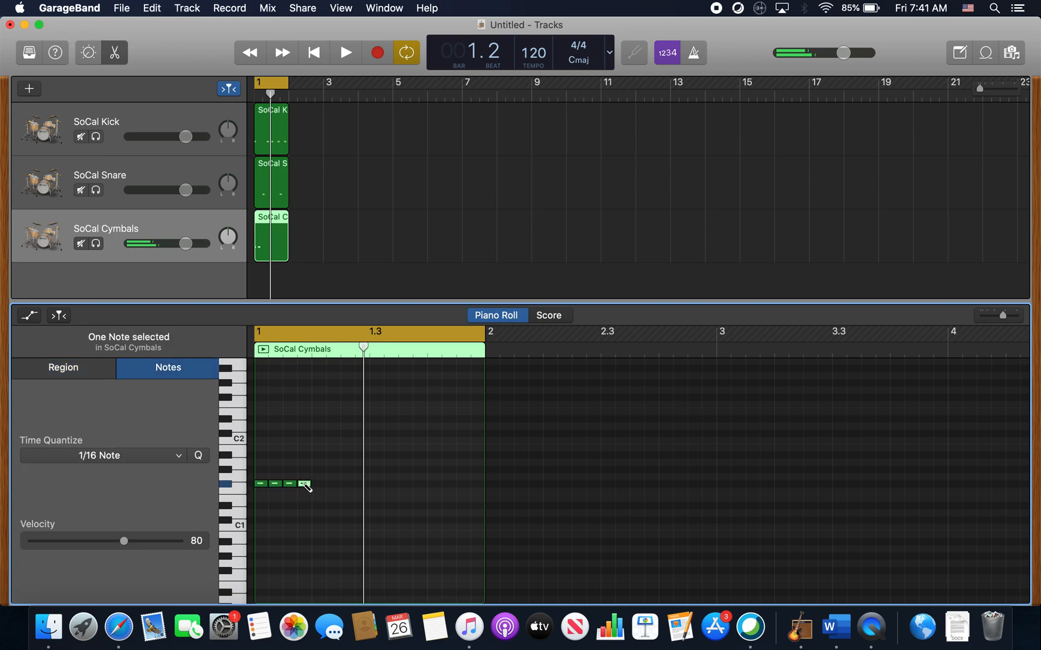
{"action": "left_click_drag", "start_coordinate": [308, 493], "coordinate": [256, 445]}
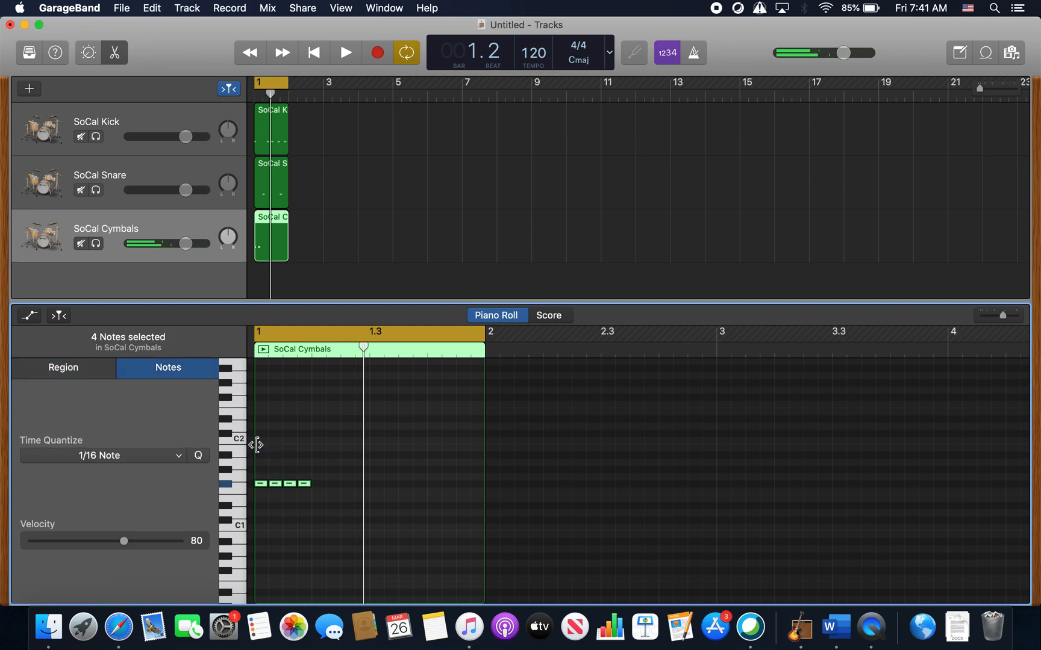
{"action": "left_click", "coordinate": [312, 352]}
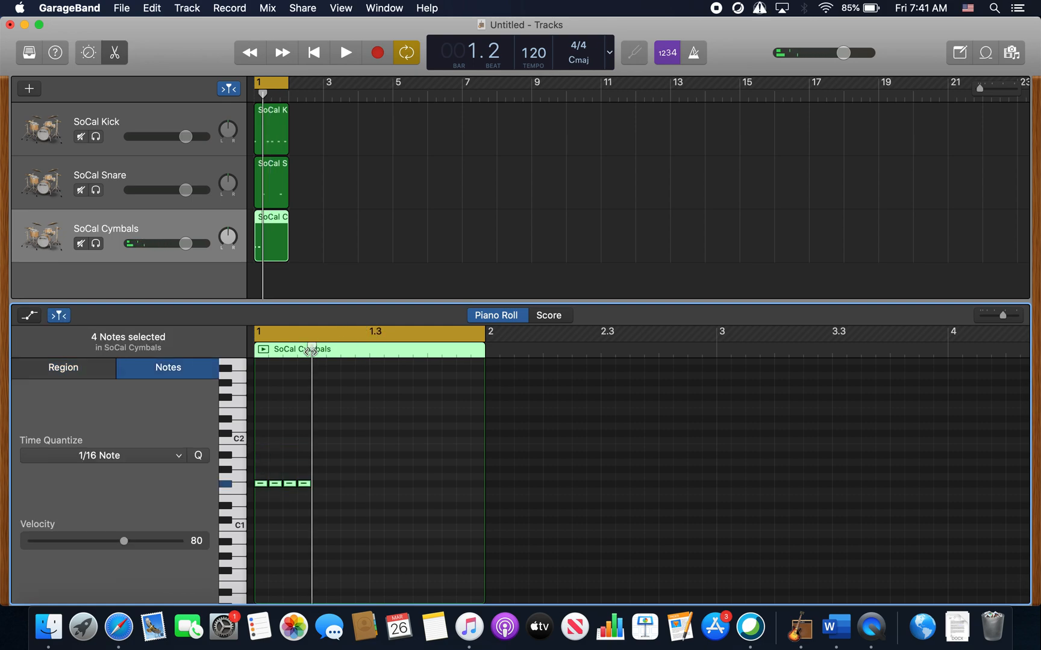
{"action": "key", "text": "super+v"}
{"action": "key", "text": "super+v"}
{"action": "key", "text": "super+v"}
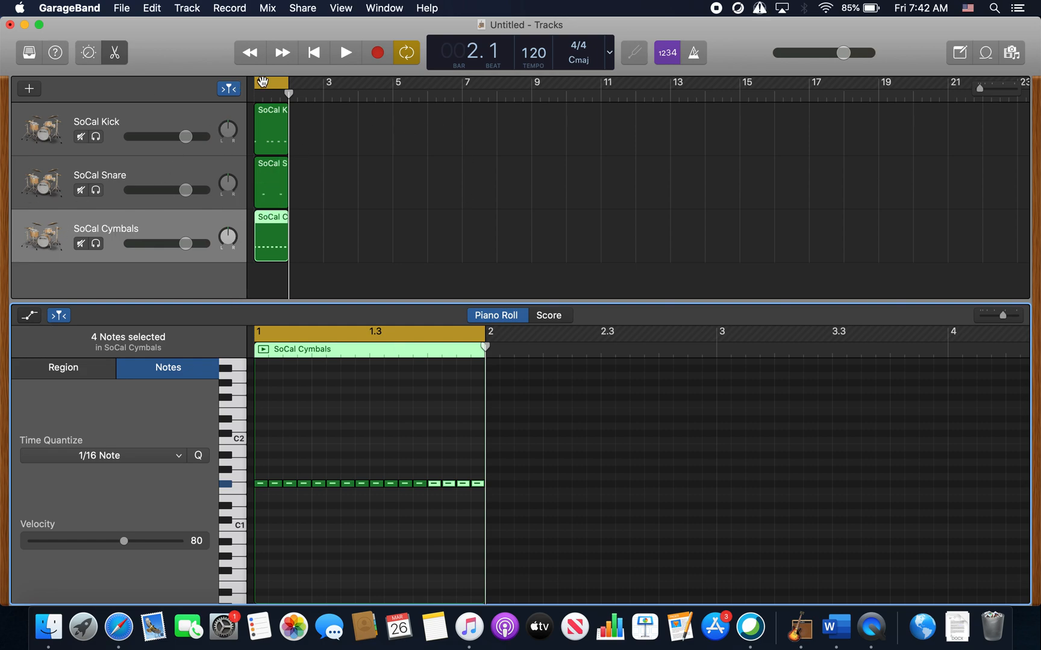
- Loop the SoCal Kick, Snare and Cymbals regions from bar 1 up to the start of bar 5
{"action": "left_click_drag", "start_coordinate": [288, 121], "coordinate": [392, 120]}
{"action": "left_click", "coordinate": [283, 169]}
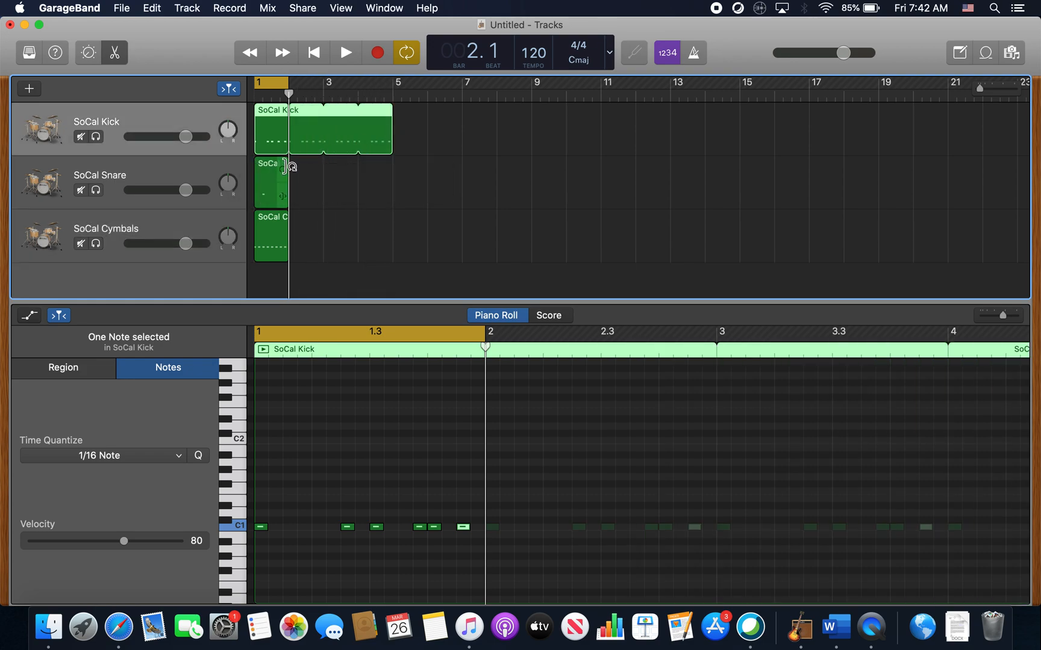
{"action": "left_click_drag", "start_coordinate": [288, 173], "coordinate": [392, 180]}
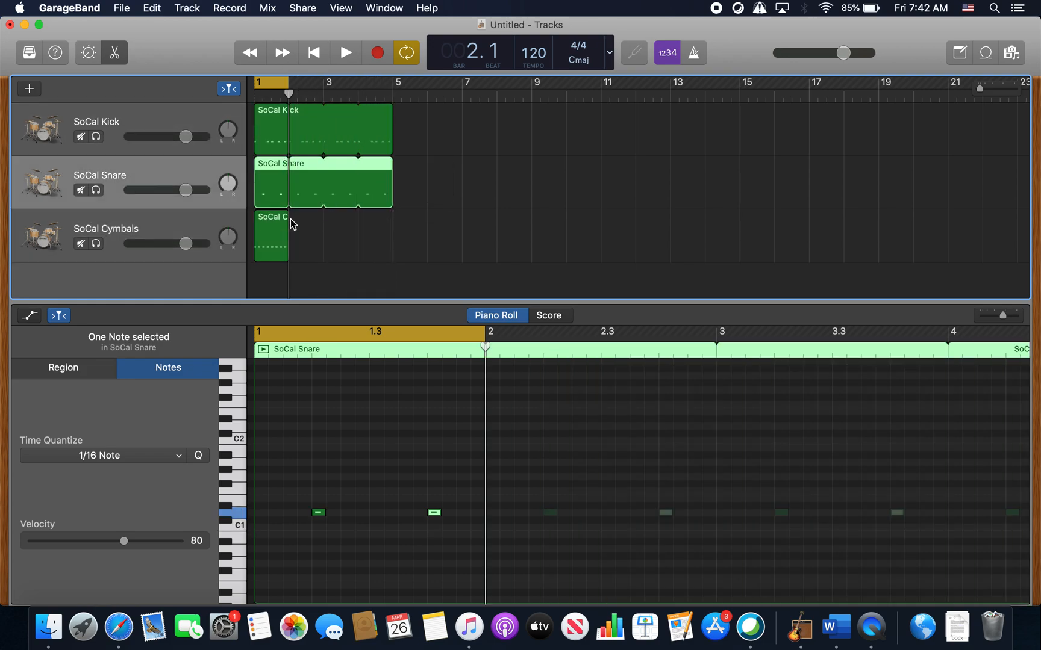
{"action": "left_click_drag", "start_coordinate": [285, 220], "coordinate": [360, 228]}
{"action": "left_click_drag", "start_coordinate": [391, 231], "coordinate": [392, 230]}
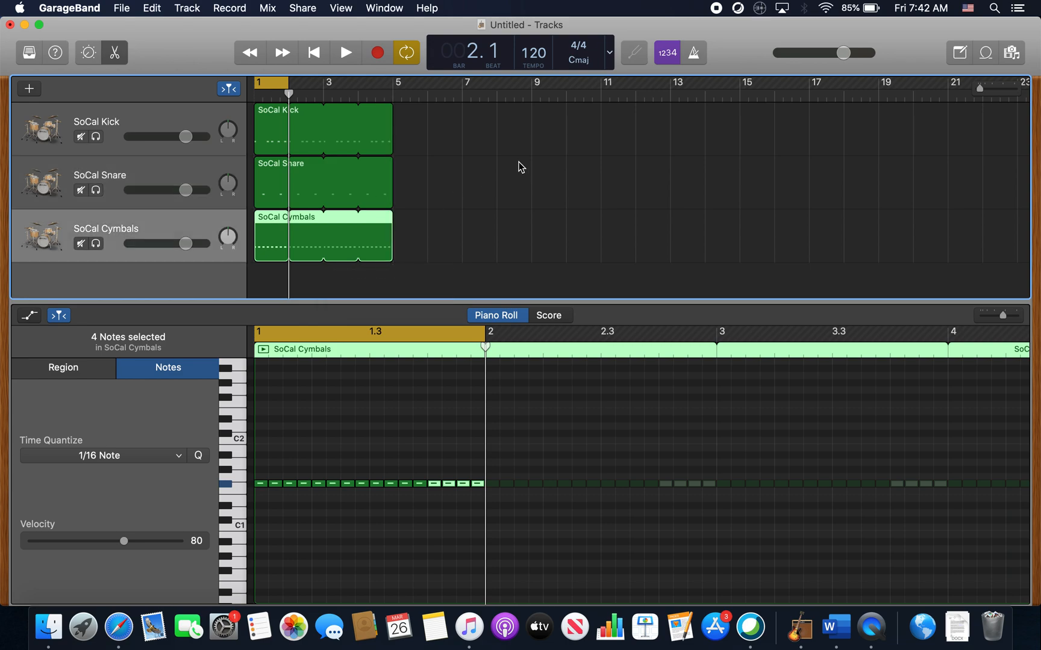
- Create empty one-bar regions at bar 6 on the kick, snare and cymbals tracks, and loop each up to bar 10
{"action": "left_click", "coordinate": [449, 133], "text": "super"}
{"action": "left_click", "coordinate": [449, 174], "text": "super"}
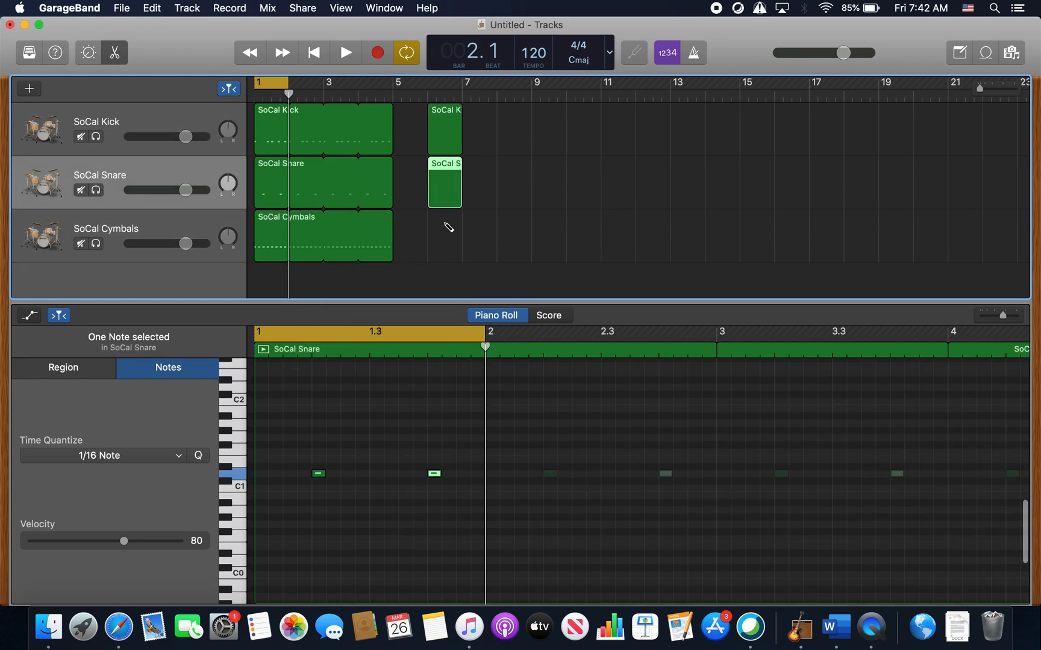
{"action": "left_click", "coordinate": [448, 227], "text": "super"}
{"action": "left_click_drag", "start_coordinate": [461, 113], "coordinate": [565, 129]}
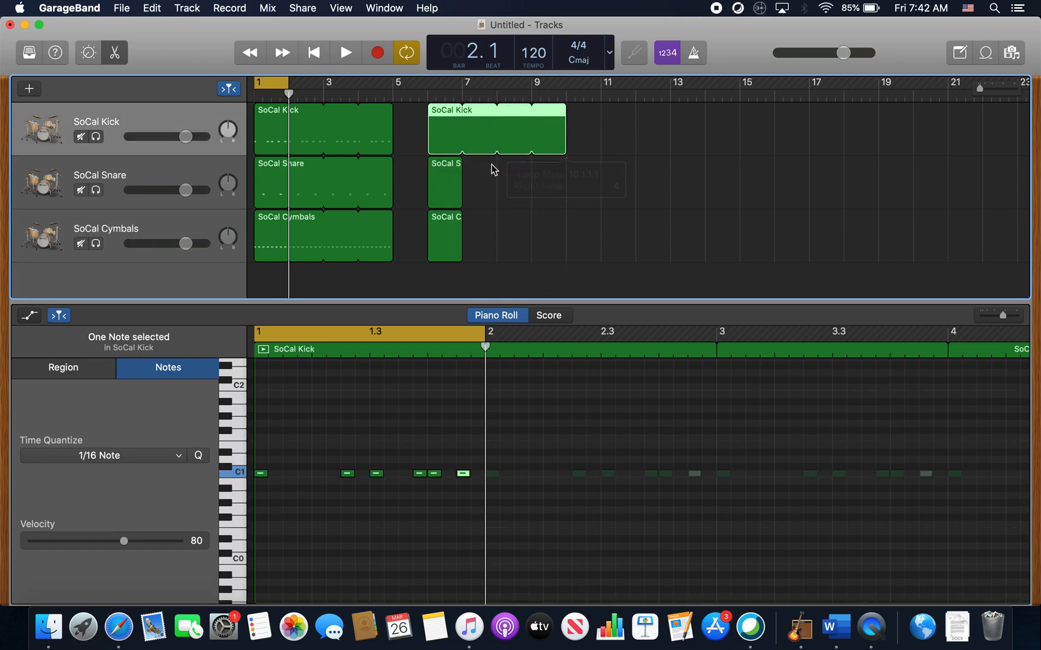
{"action": "left_click_drag", "start_coordinate": [461, 172], "coordinate": [559, 183]}
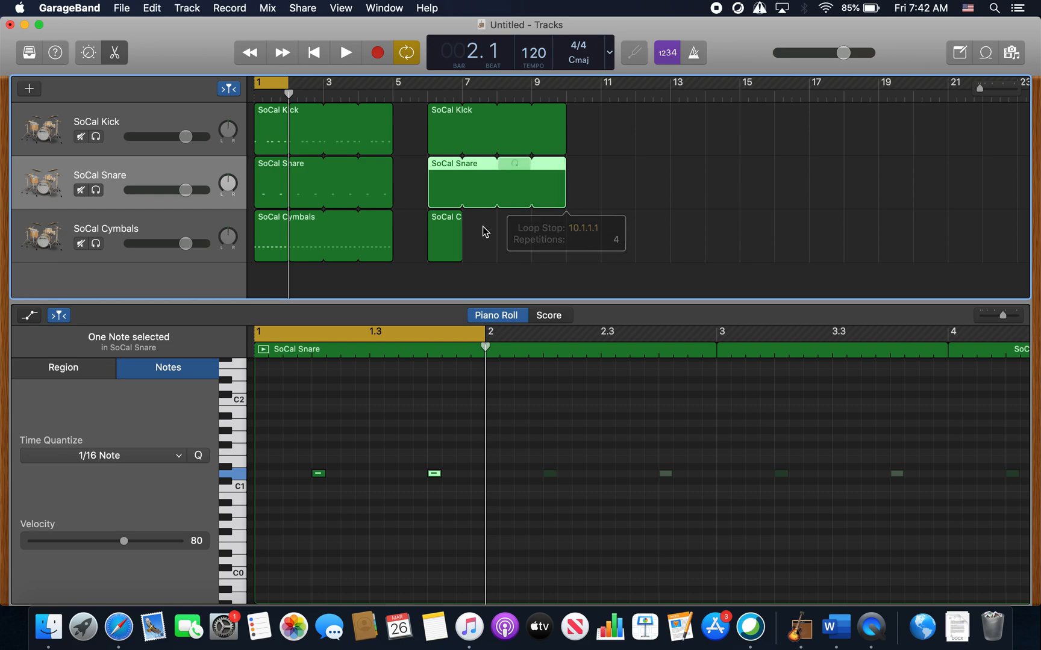
{"action": "left_click_drag", "start_coordinate": [462, 226], "coordinate": [563, 236]}
- Create empty one-bar regions at bar 11 on all three drum tracks and loop each up to bar 15
{"action": "left_click", "coordinate": [627, 115], "text": "super"}
{"action": "left_click", "coordinate": [624, 172], "text": "super"}
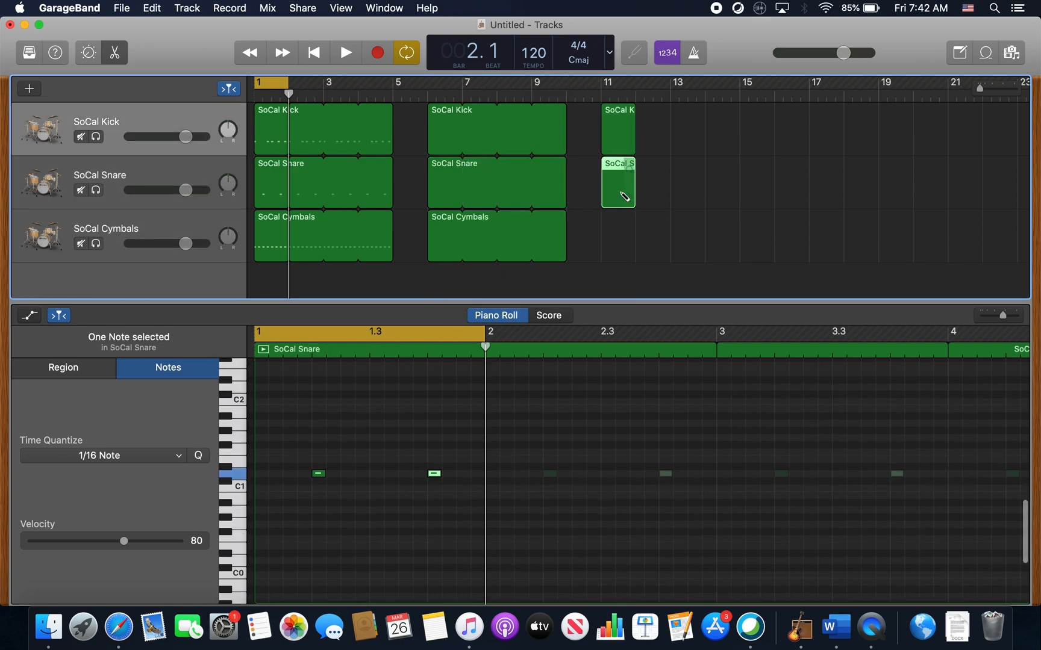
{"action": "left_click", "coordinate": [628, 249], "text": "super"}
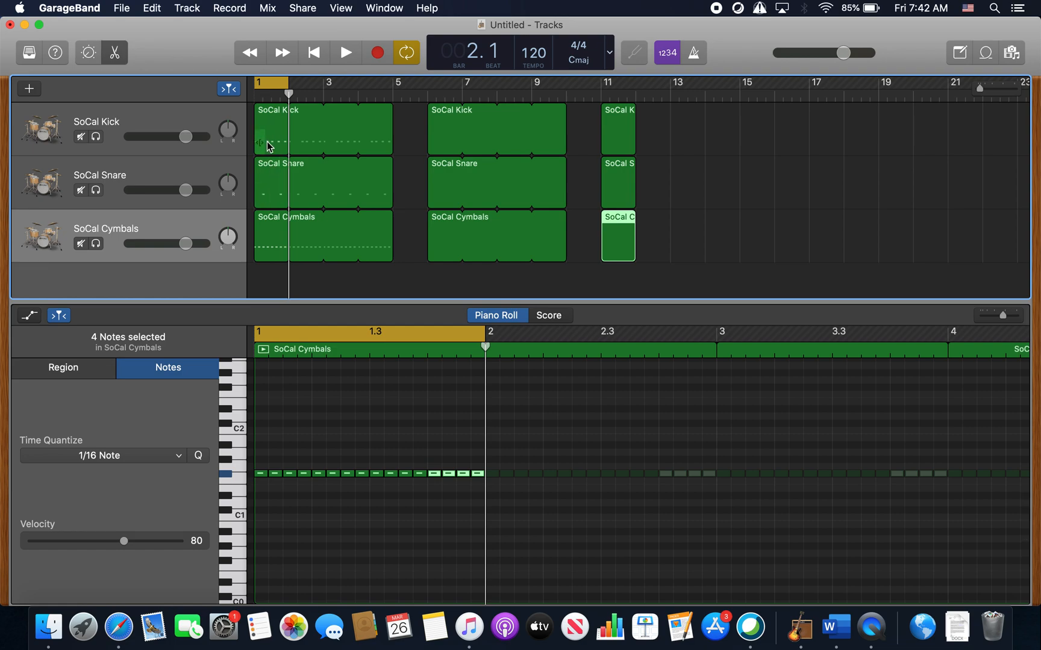
{"action": "left_click_drag", "start_coordinate": [629, 115], "coordinate": [737, 123]}
{"action": "left_click_drag", "start_coordinate": [631, 163], "coordinate": [738, 173]}
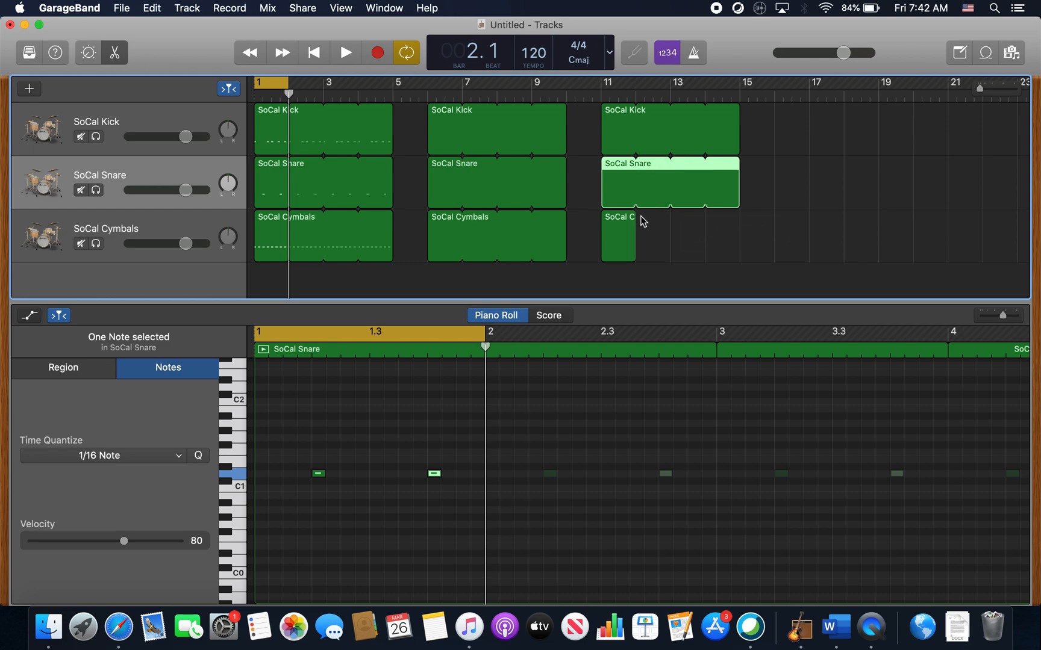
{"action": "left_click_drag", "start_coordinate": [634, 215], "coordinate": [734, 231]}
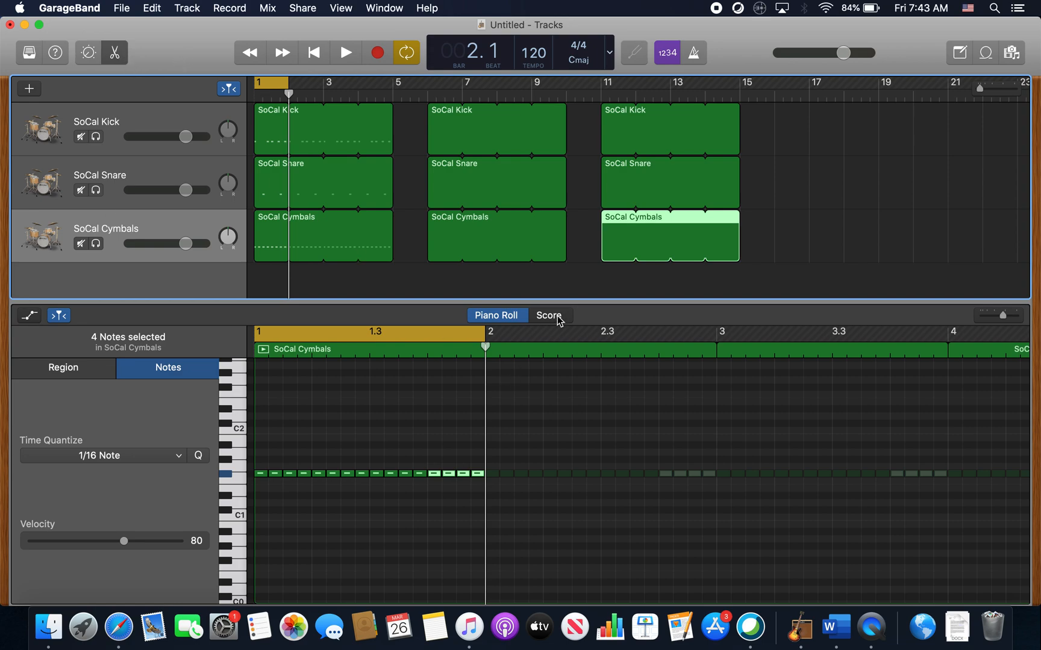
- Show the Note Velocity controller lane below the cymbal notes and enlarge the Piano Roll editor
{"action": "left_click", "coordinate": [30, 316]}
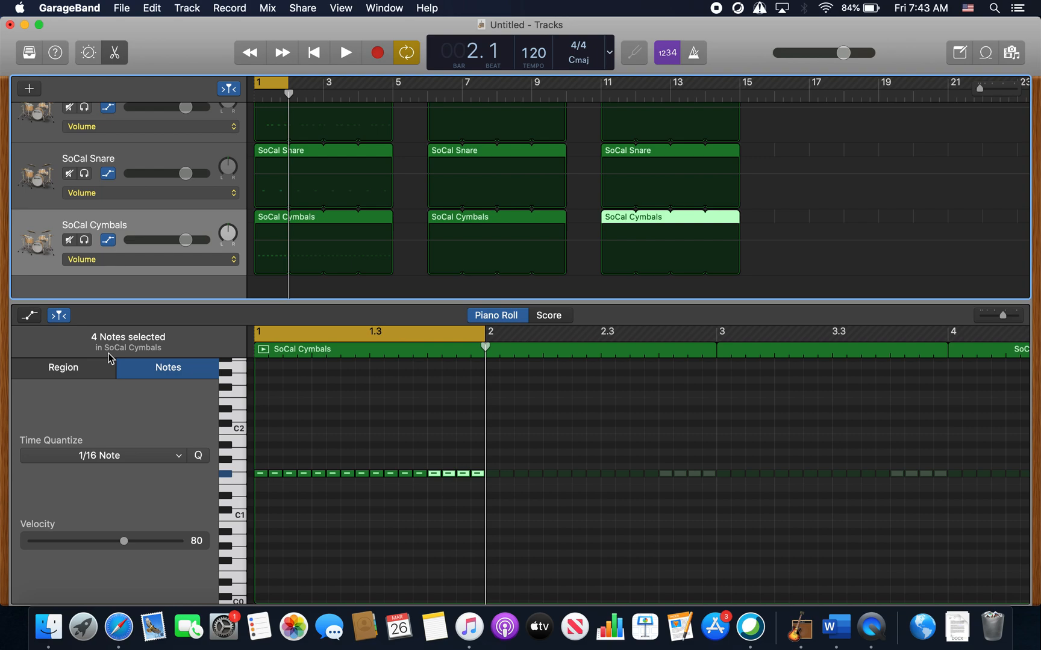
{"action": "left_click", "coordinate": [29, 316]}
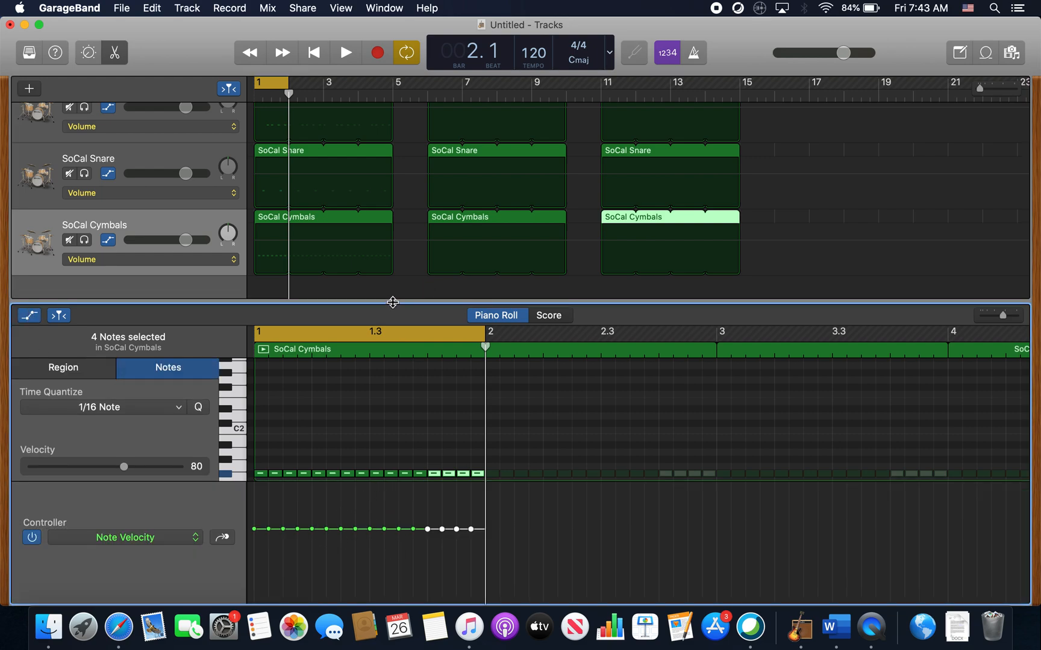
{"action": "left_click_drag", "start_coordinate": [395, 241], "coordinate": [400, 154]}
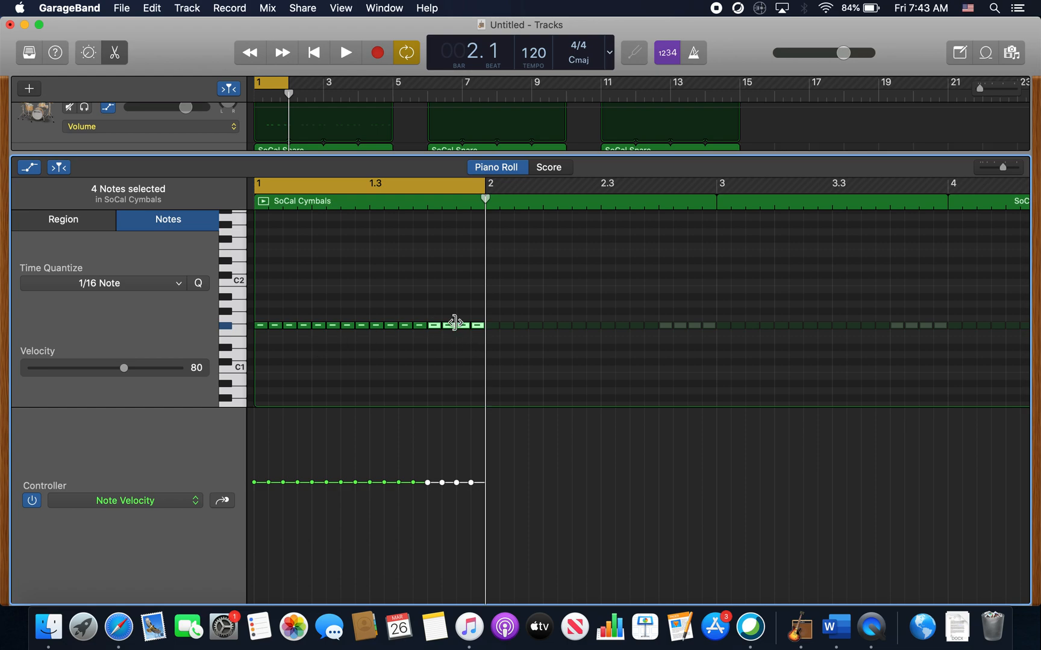
- Delete the F#1 cymbal notes on sixteenth positions 14 and 16 of bar 1
{"action": "left_click", "coordinate": [448, 360]}
{"action": "left_click", "coordinate": [476, 327]}
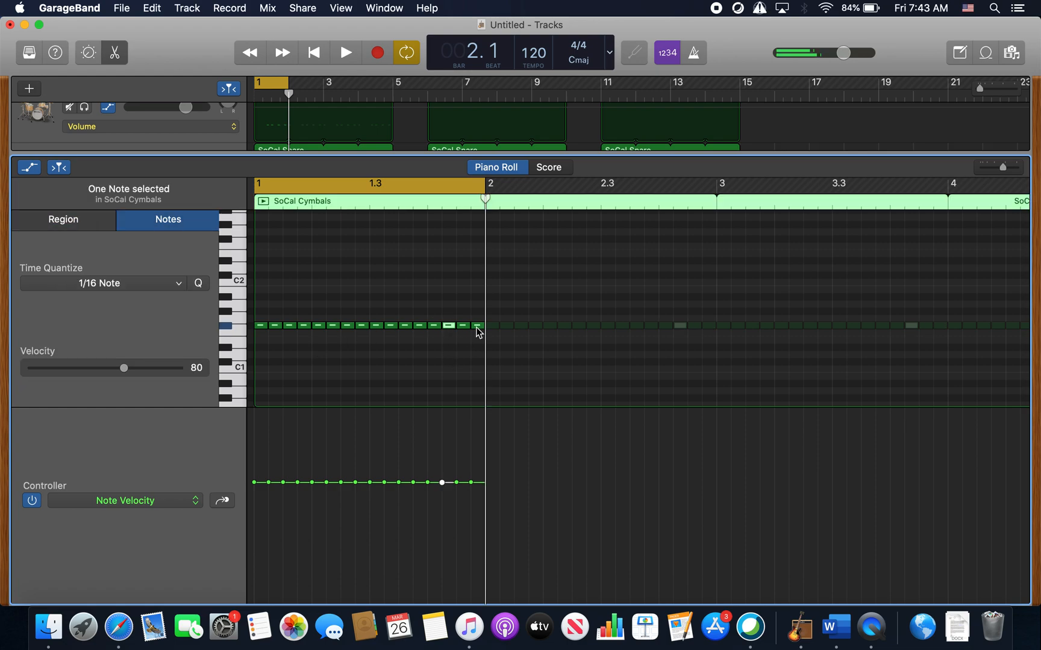
{"action": "left_click", "coordinate": [449, 326], "text": "shift"}
{"action": "key", "text": "Delete"}
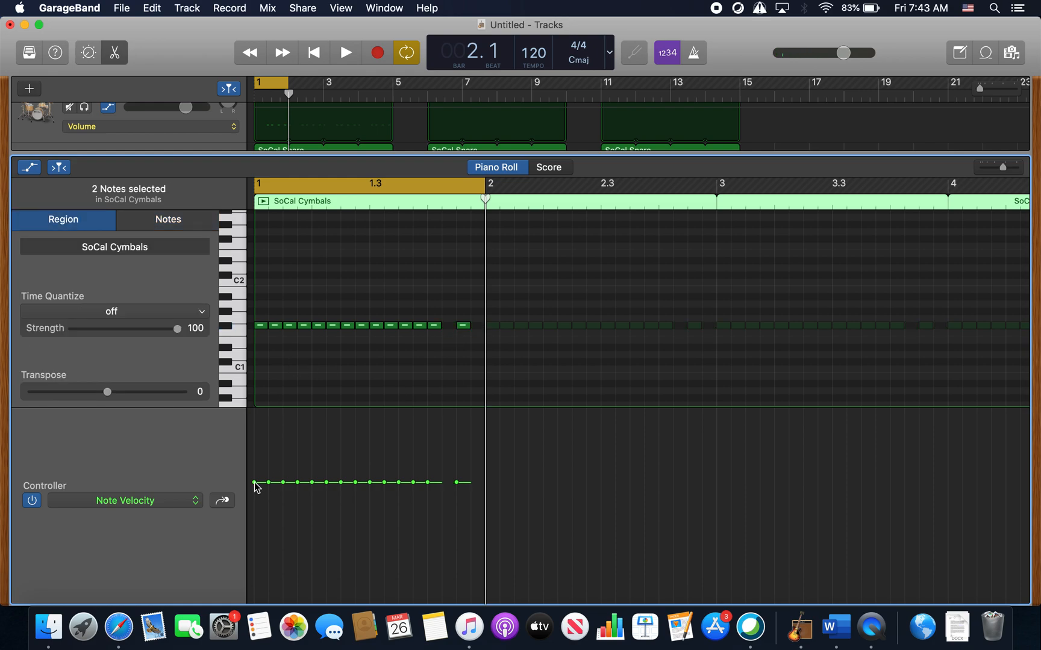
- Raise the velocity of the cymbal notes on sixteenth positions 1, 6, 10, 12 and 13 to 115
{"action": "left_click", "coordinate": [260, 325]}
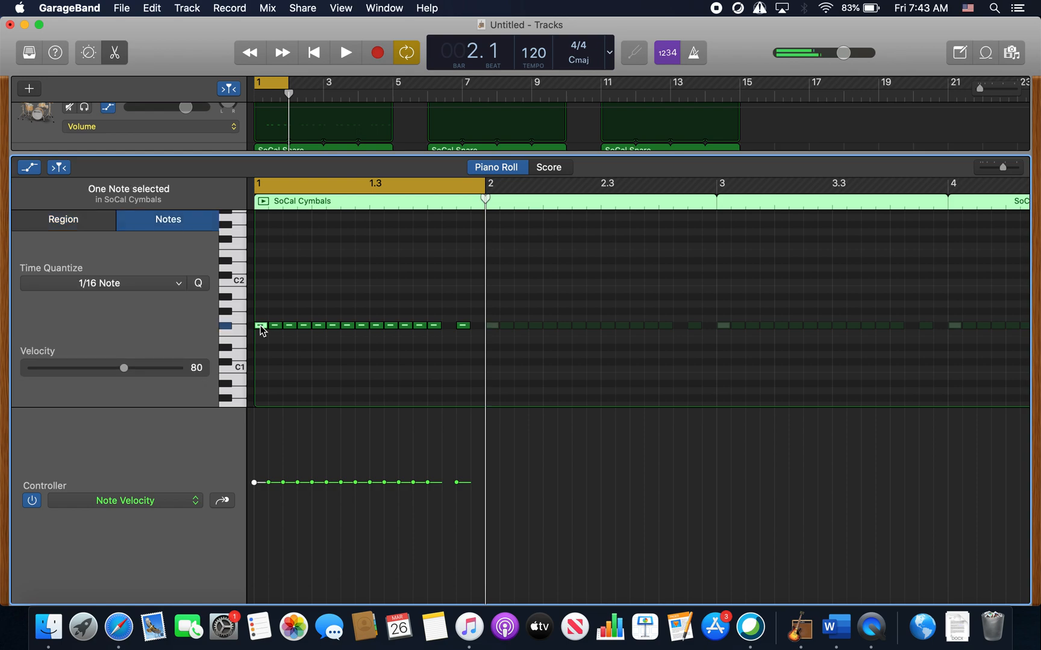
{"action": "left_click", "coordinate": [333, 326], "text": "shift"}
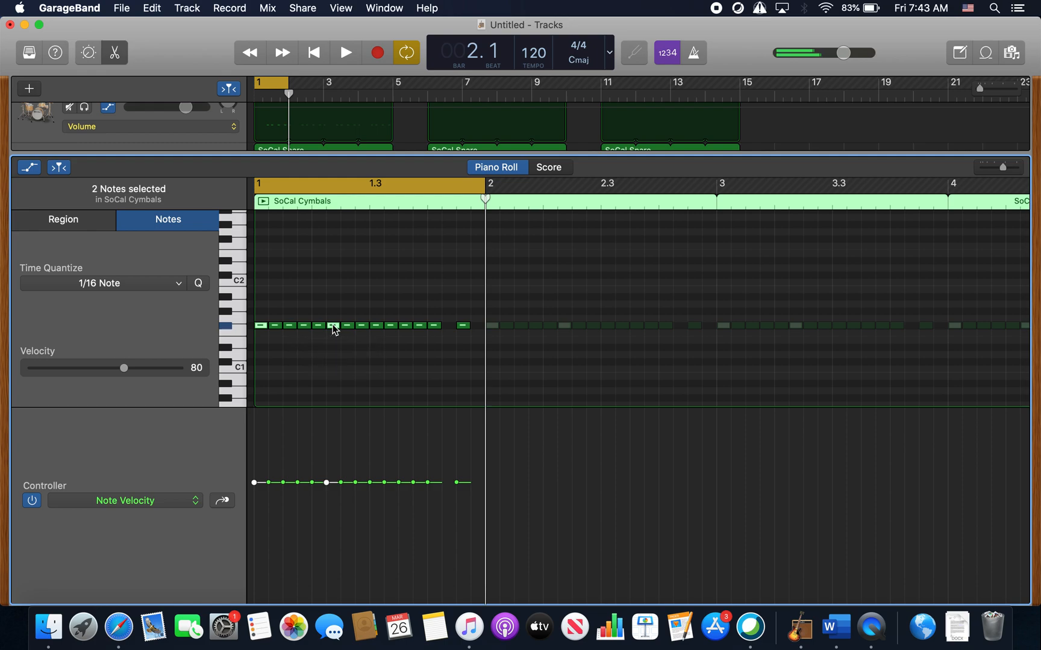
{"action": "left_click", "coordinate": [391, 326], "text": "shift"}
{"action": "left_click", "coordinate": [419, 326], "text": "shift"}
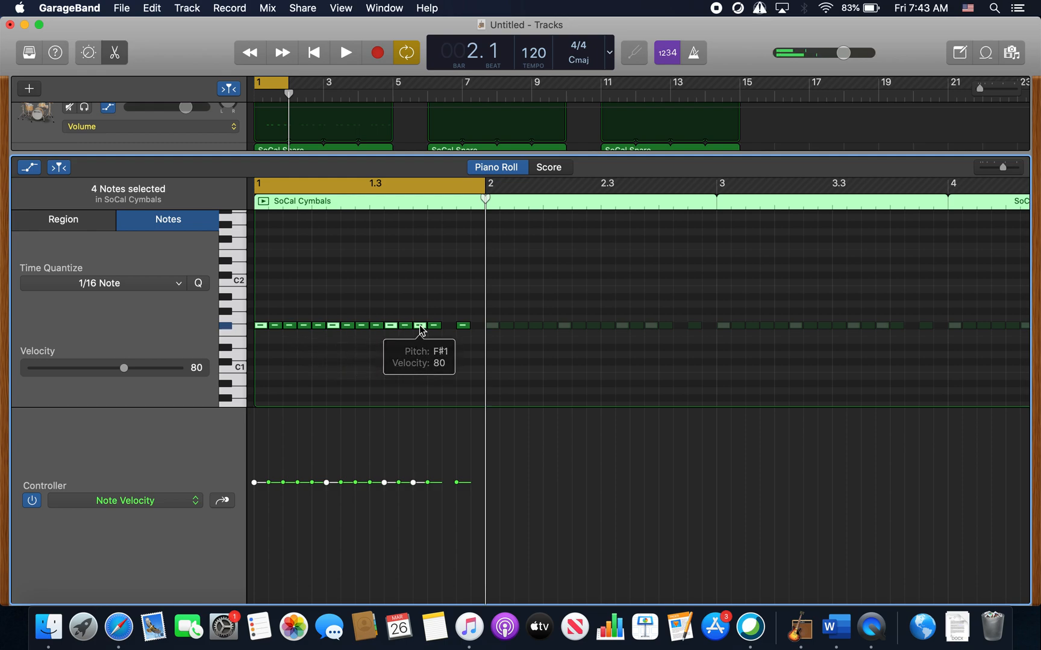
{"action": "left_click", "coordinate": [434, 326], "text": "shift"}
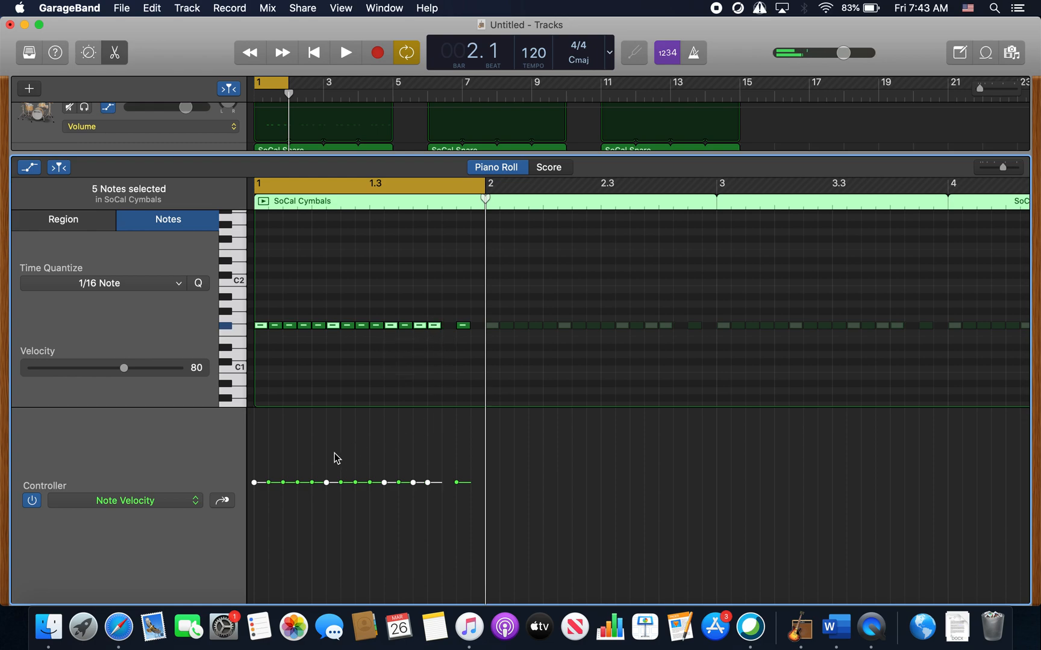
{"action": "left_click_drag", "start_coordinate": [254, 482], "coordinate": [255, 428]}
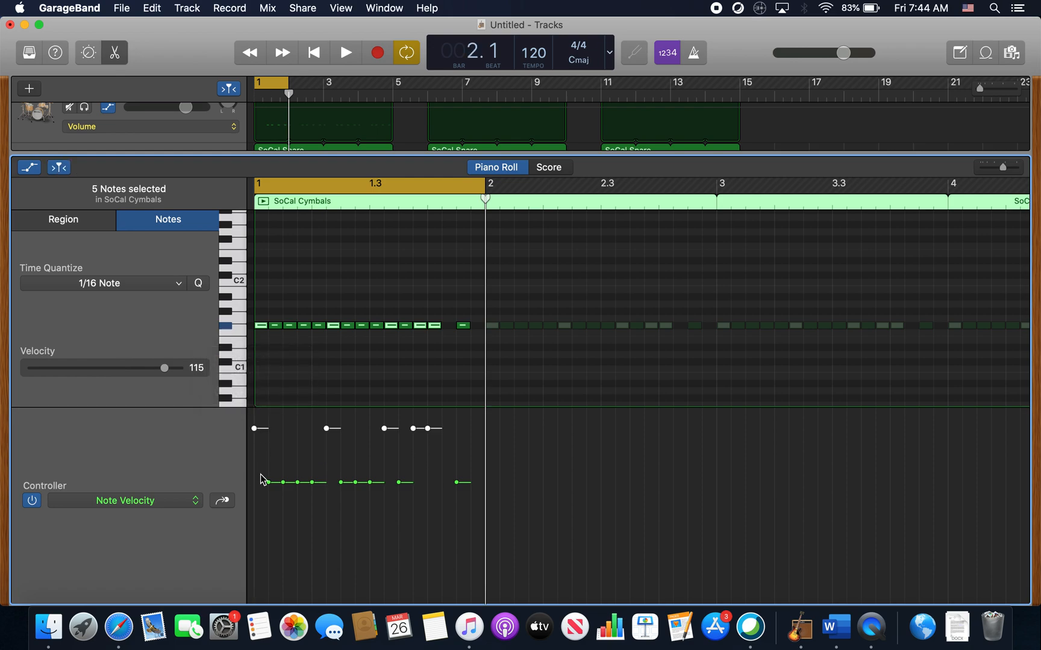
{"action": "left_click", "coordinate": [294, 359]}
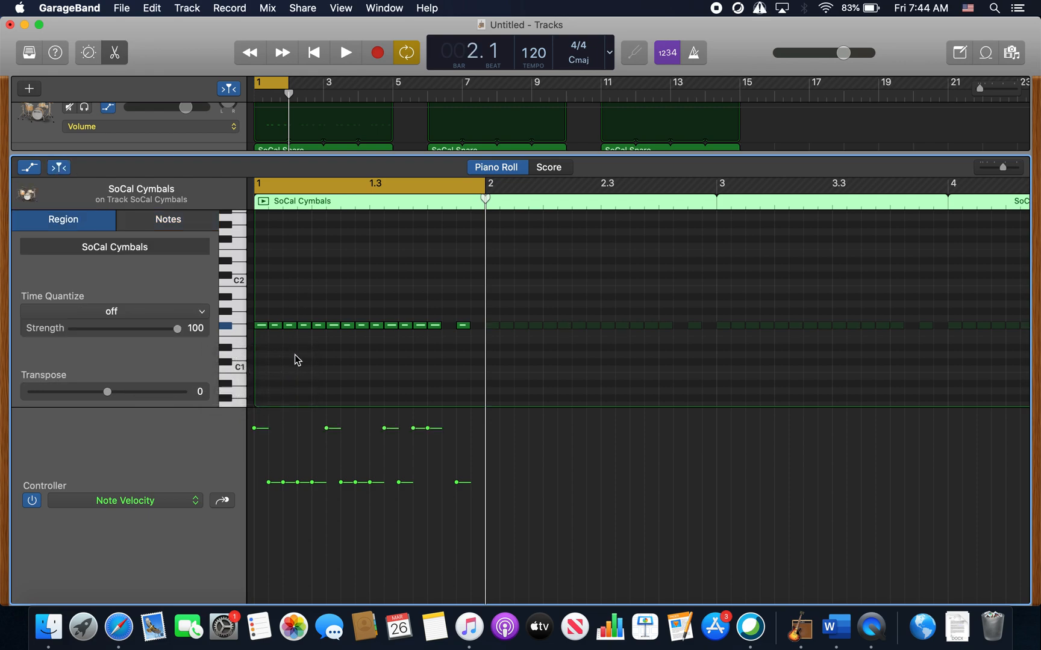
- Lower the velocity of the nine remaining unaccented cymbal notes to 45
{"action": "left_click", "coordinate": [277, 325]}
{"action": "left_click", "coordinate": [288, 325], "text": "shift"}
{"action": "left_click", "coordinate": [304, 325], "text": "shift"}
{"action": "left_click", "coordinate": [319, 325], "text": "shift"}
{"action": "left_click", "coordinate": [348, 325], "text": "shift"}
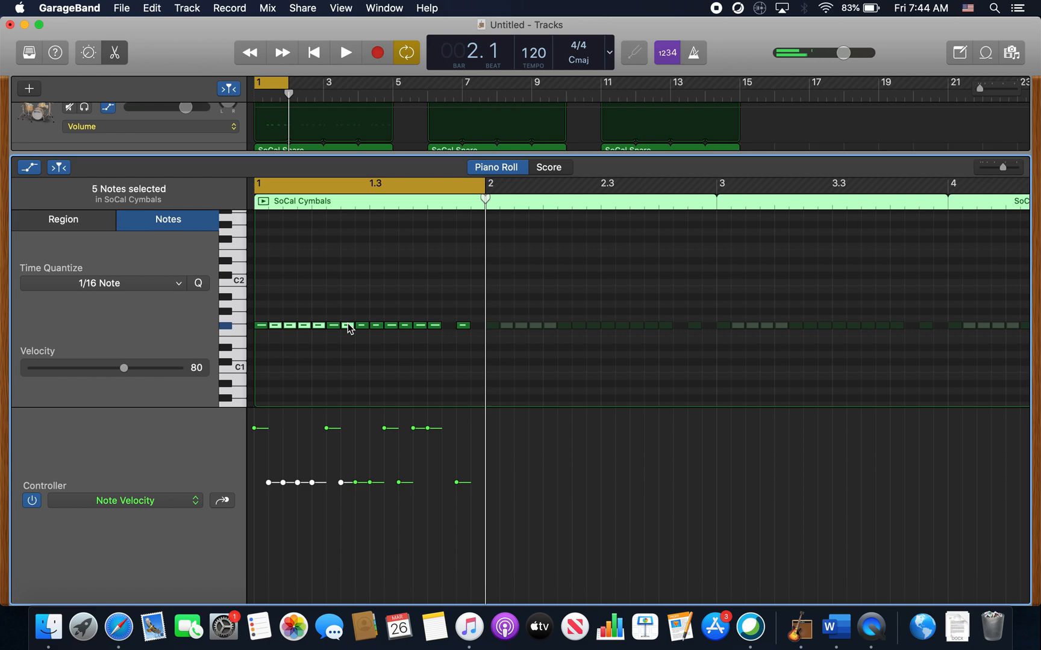
{"action": "left_click", "coordinate": [363, 325], "text": "shift"}
{"action": "left_click", "coordinate": [376, 326], "text": "shift"}
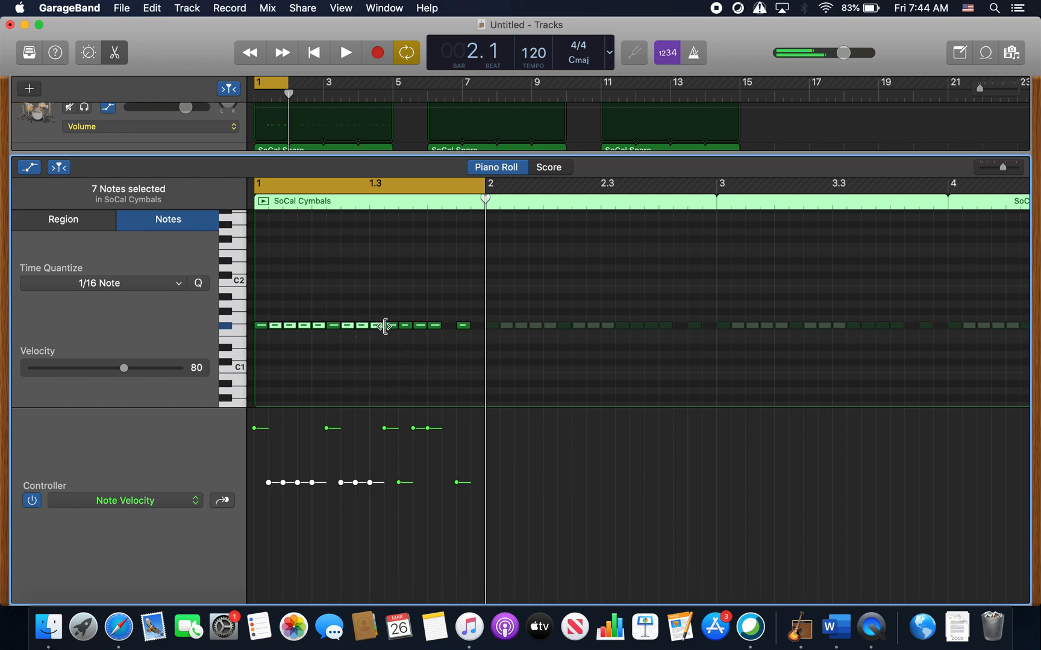
{"action": "left_click", "coordinate": [404, 326], "text": "shift"}
{"action": "left_click", "coordinate": [462, 326], "text": "shift"}
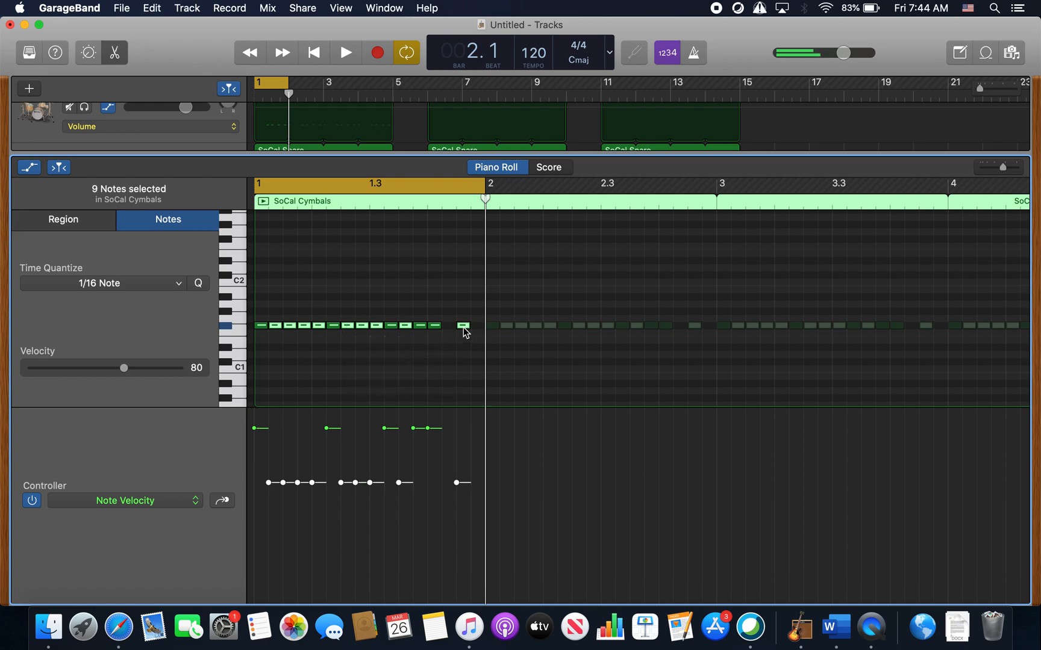
{"action": "left_click_drag", "start_coordinate": [270, 483], "coordinate": [269, 535]}
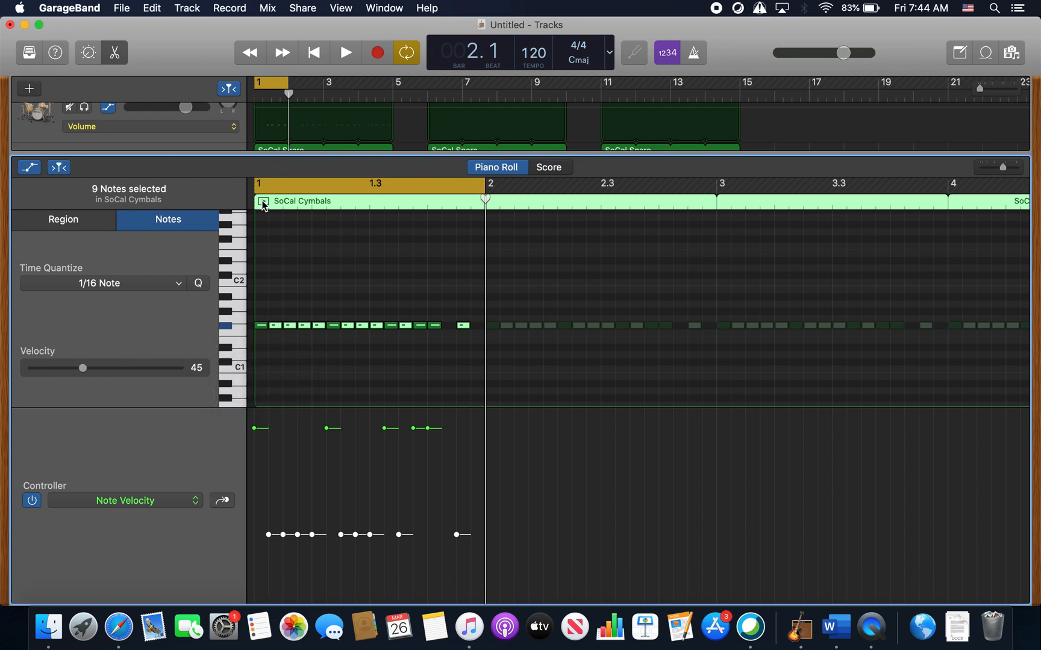
- Play the SoCal Cymbals region on its own while raising the system volume, and stop playback
{"action": "left_click", "coordinate": [263, 206]}
{"action": "key", "text": "space"}
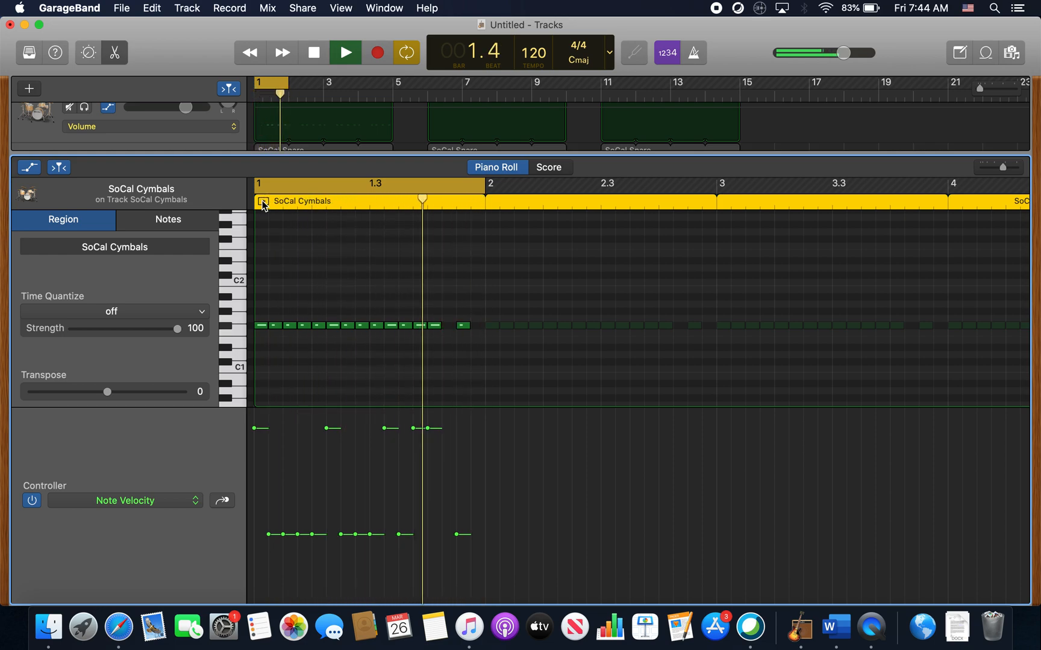
{"action": "key", "text": "XF86AudioRaiseVolume"}
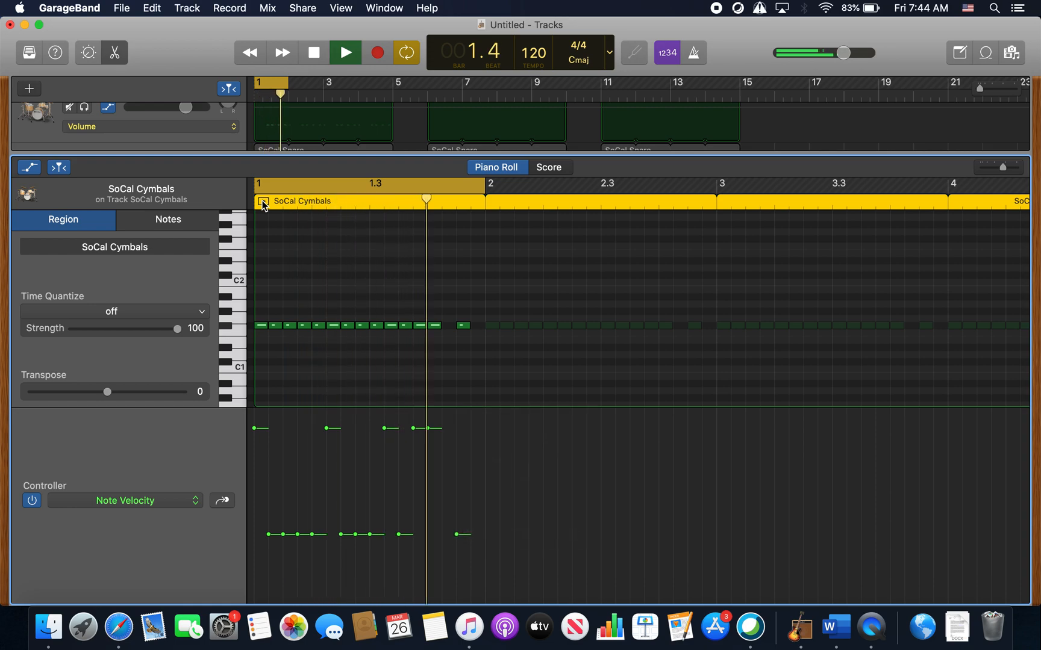
{"action": "key", "text": "space"}
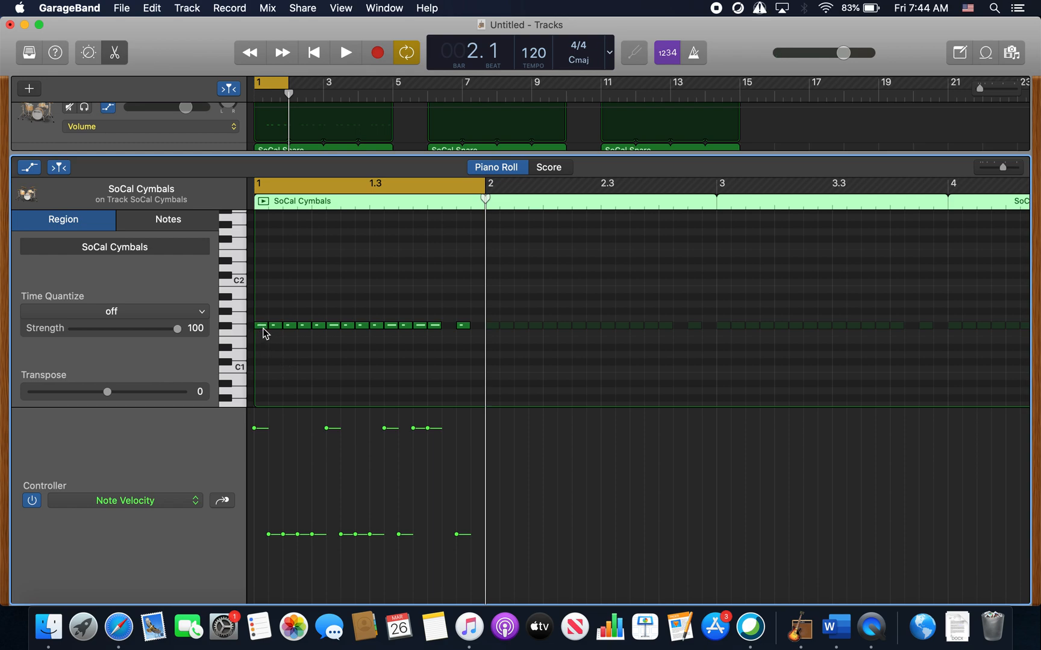
- Enlarge the tracks area and set the SoCal Cymbals region's controller lane to Expression
{"action": "mouse_move", "coordinate": [264, 333]}
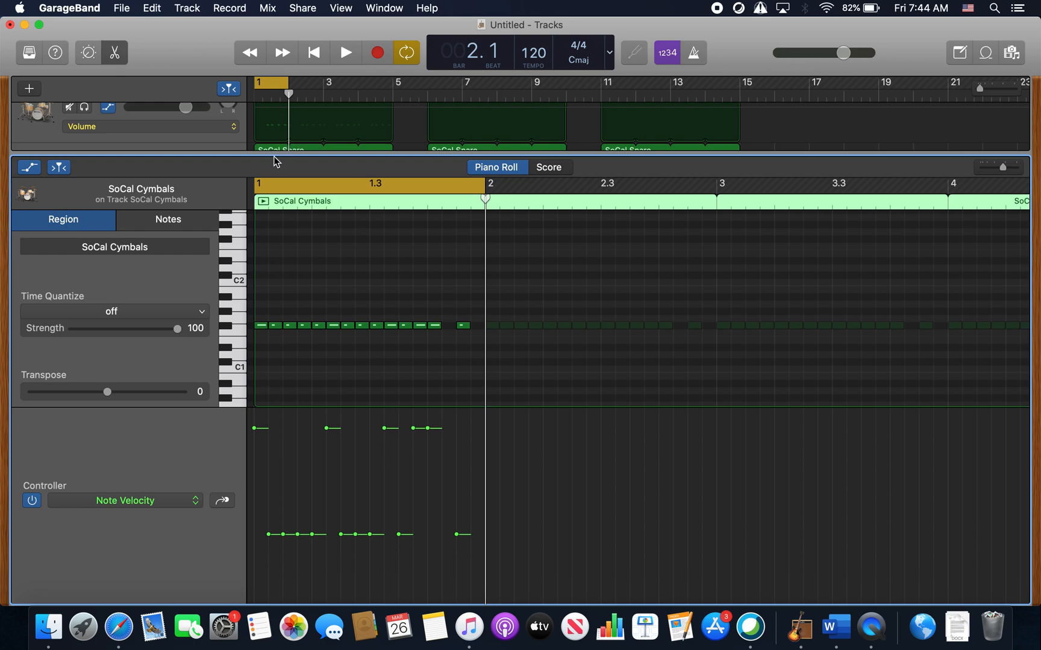
{"action": "left_click_drag", "start_coordinate": [277, 154], "coordinate": [268, 228]}
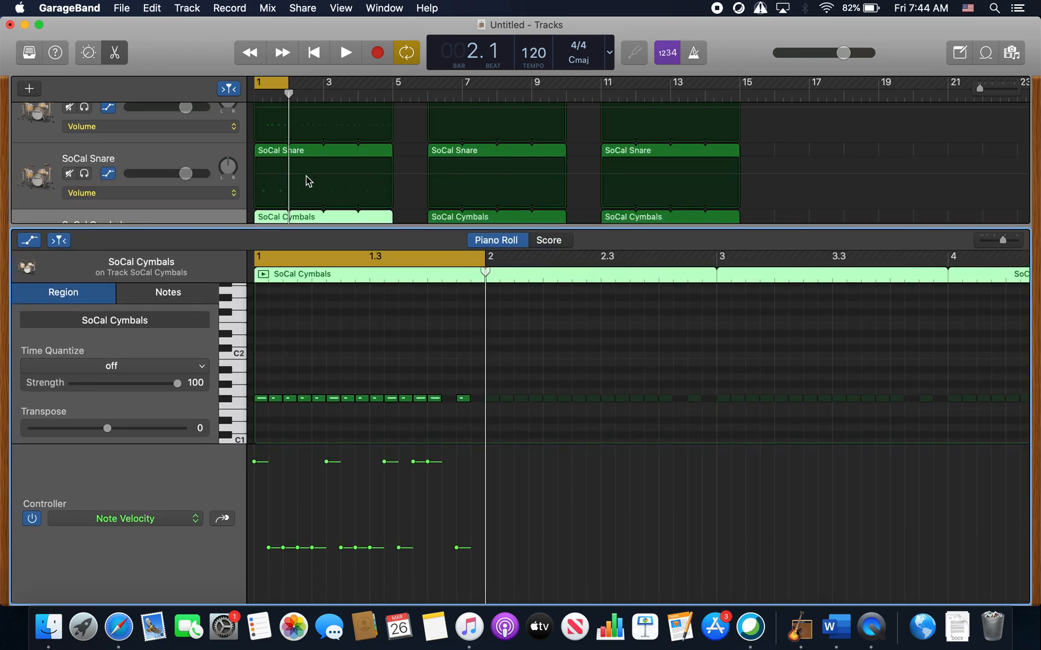
{"action": "scroll", "coordinate": [307, 181], "scroll_direction": "up", "scroll_amount": 3}
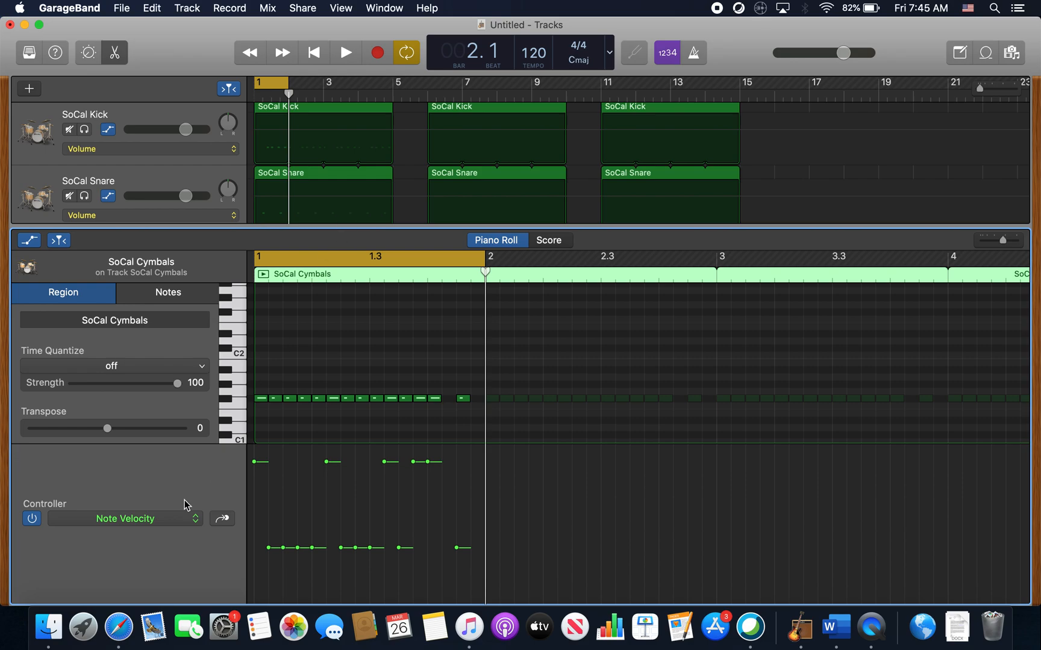
{"action": "left_click", "coordinate": [152, 522]}
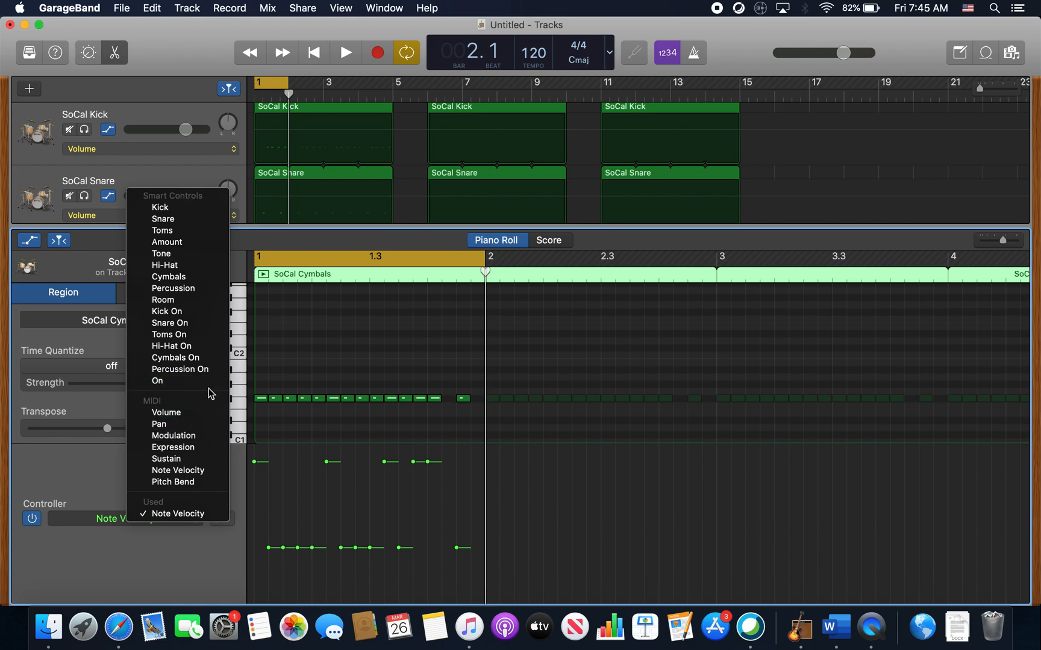
{"action": "left_click", "coordinate": [177, 448]}
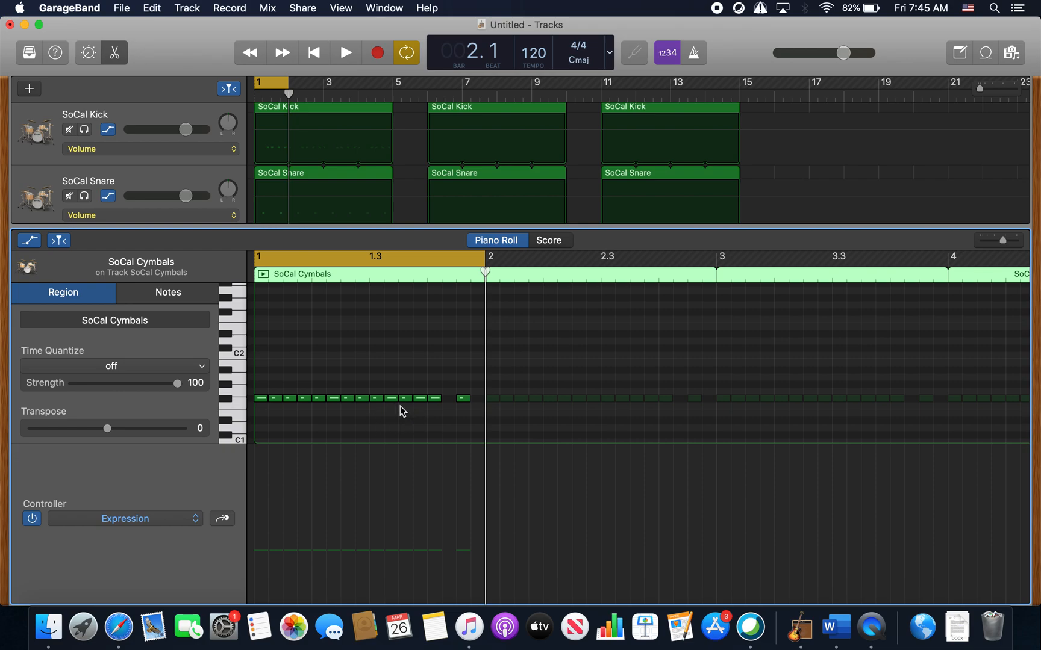
- Draw a four-point expression curve over bar 1, rising to about 84 past beat 3, peaking near beat 4 and falling back by the bar's end
{"action": "left_click", "coordinate": [256, 549]}
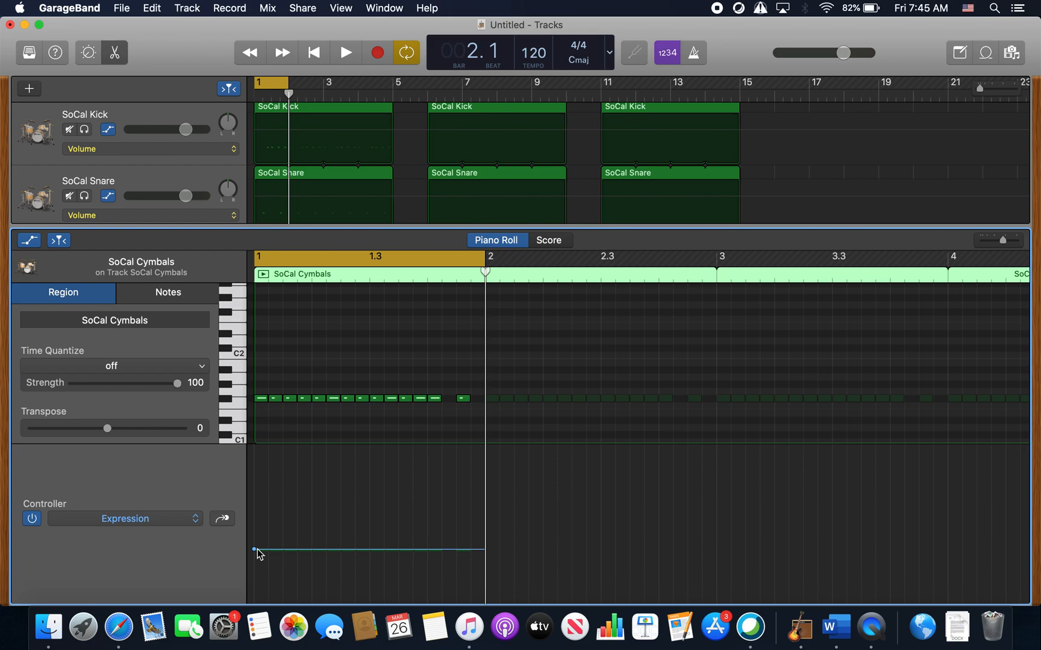
{"action": "left_click", "coordinate": [384, 549]}
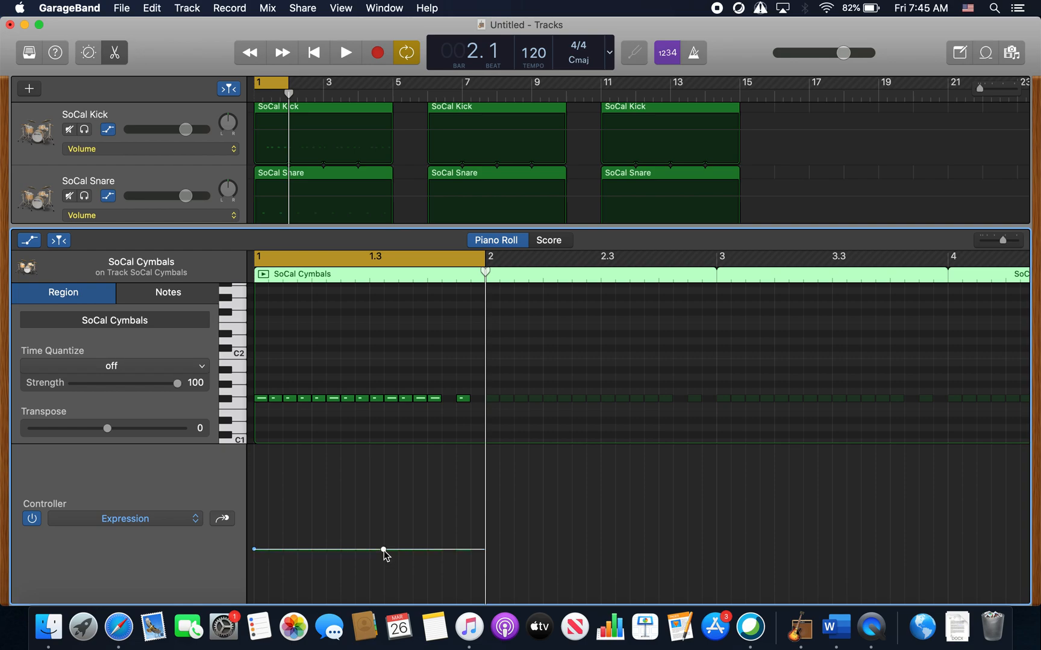
{"action": "left_click", "coordinate": [456, 550]}
{"action": "left_click_drag", "start_coordinate": [384, 550], "coordinate": [384, 500]}
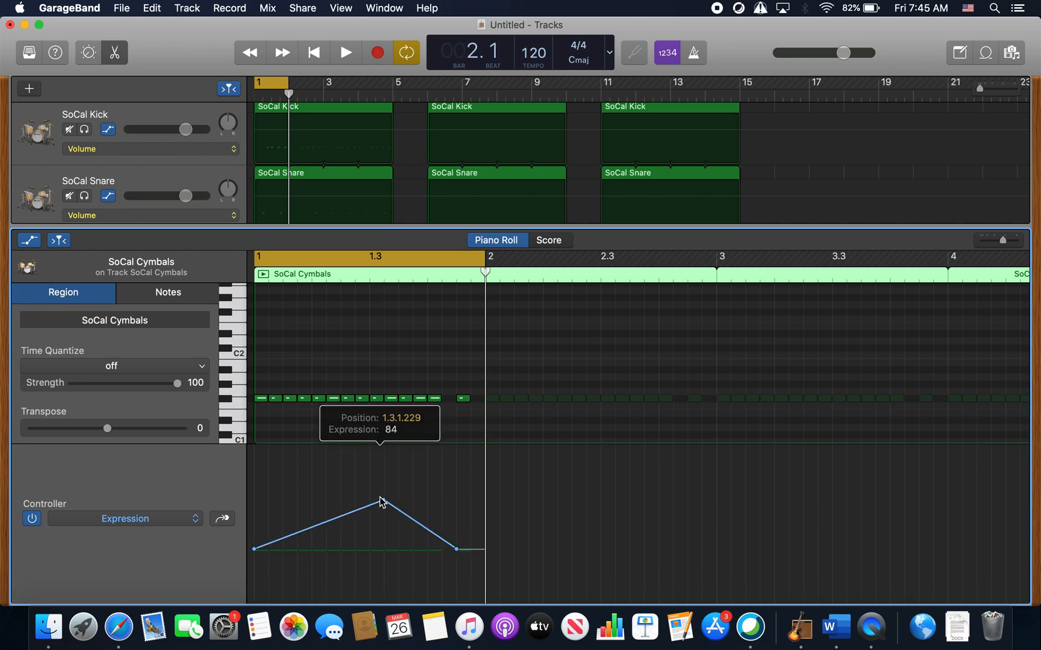
{"action": "left_click", "coordinate": [483, 550]}
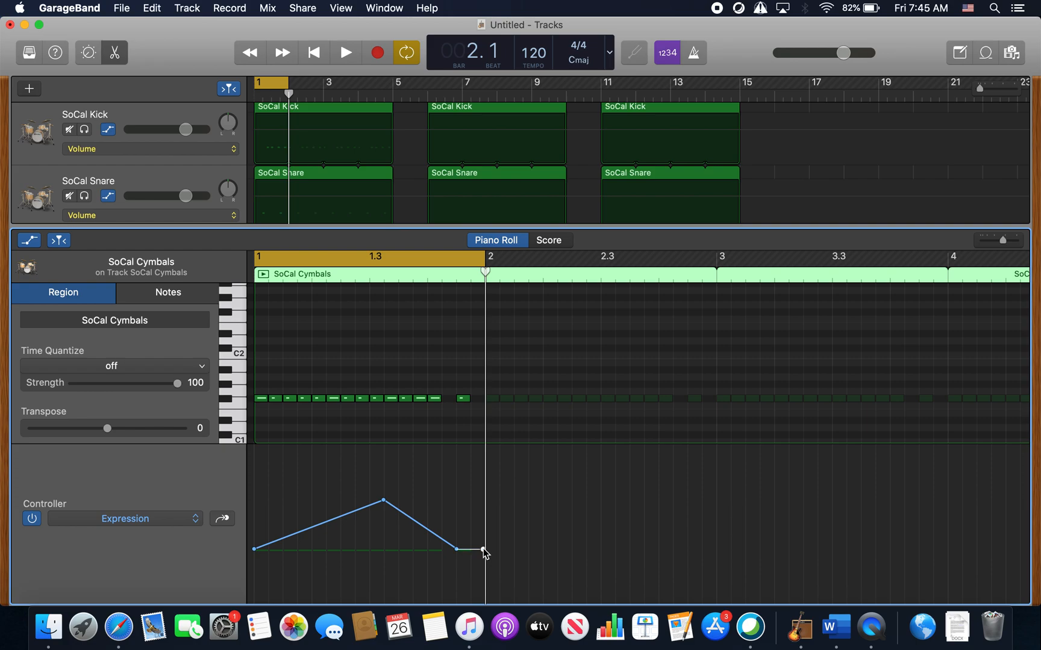
{"action": "left_click_drag", "start_coordinate": [456, 549], "coordinate": [440, 492]}
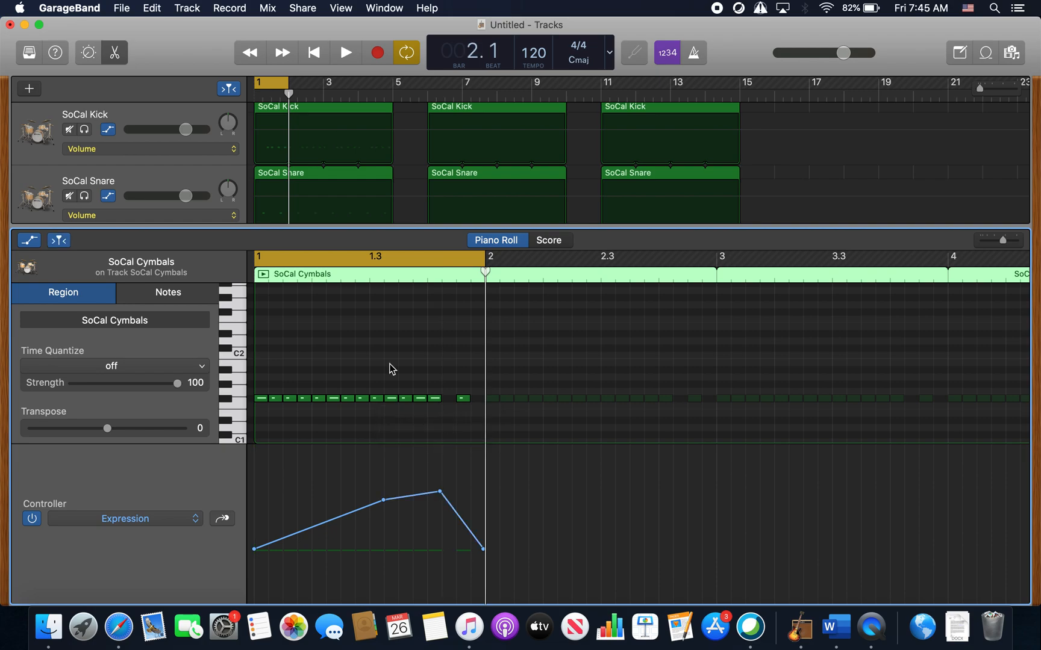
- Play the SoCal Cymbals region on its own to hear the expression curve, and stop playback
{"action": "key", "text": "space"}
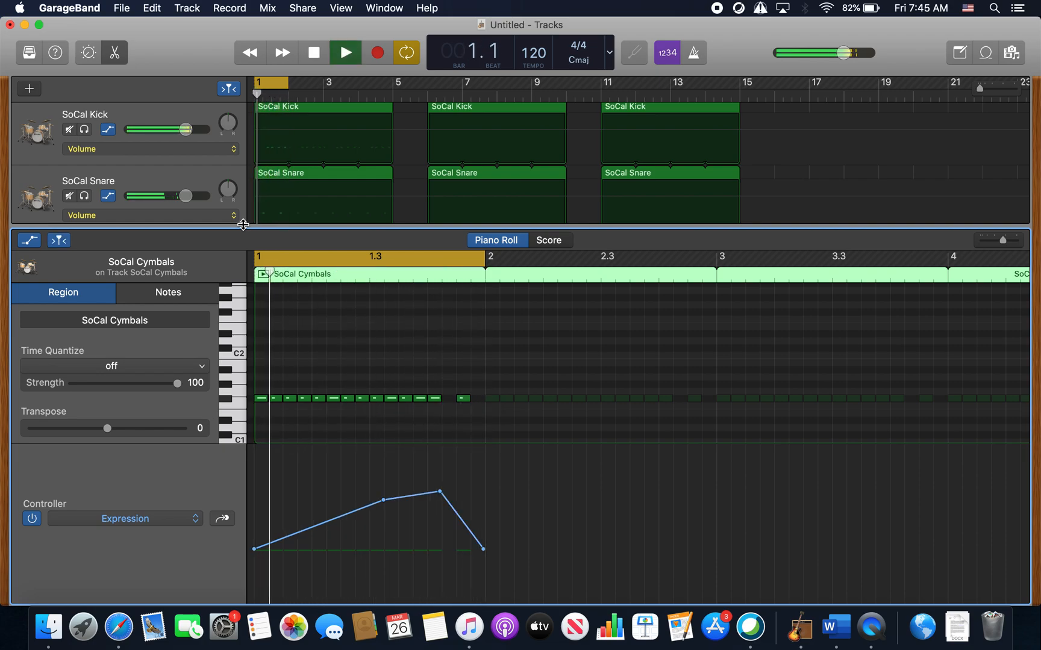
{"action": "left_click", "coordinate": [262, 275]}
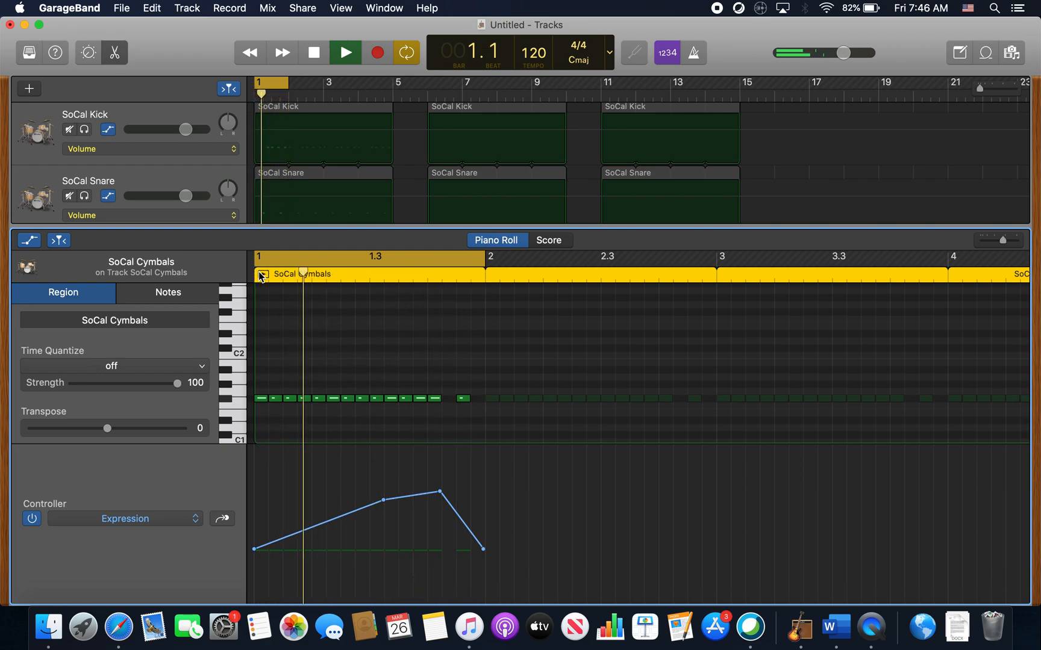
{"action": "key", "text": "space"}
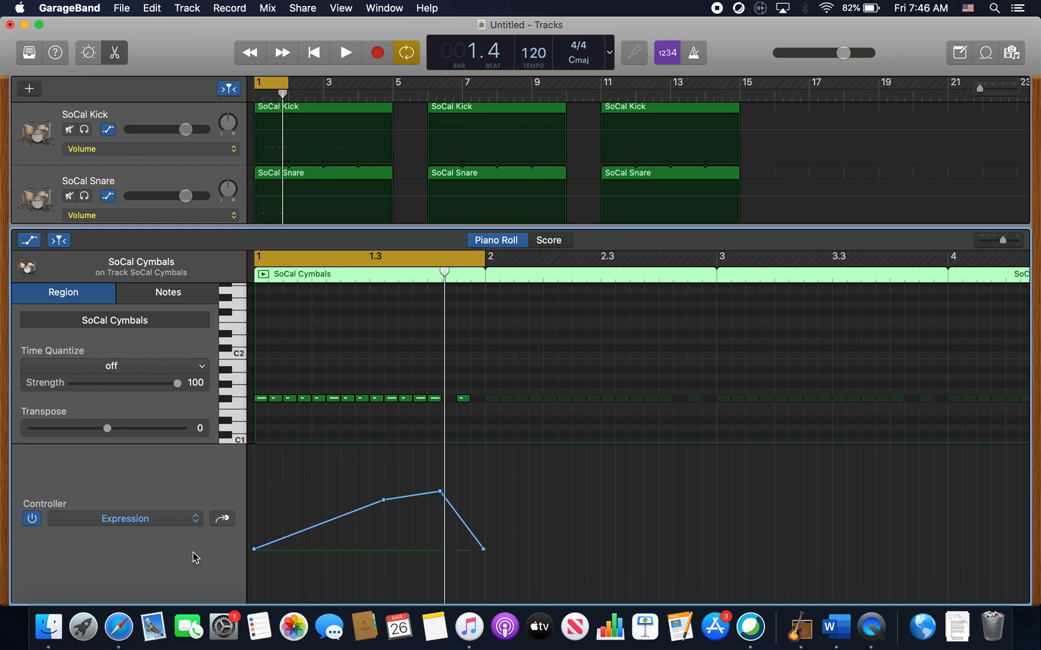
- Enlarge the tracks area to fit all three tracks and add two volume automation points at the start of the SoCal Kick track
{"action": "left_click_drag", "start_coordinate": [295, 228], "coordinate": [278, 325]}
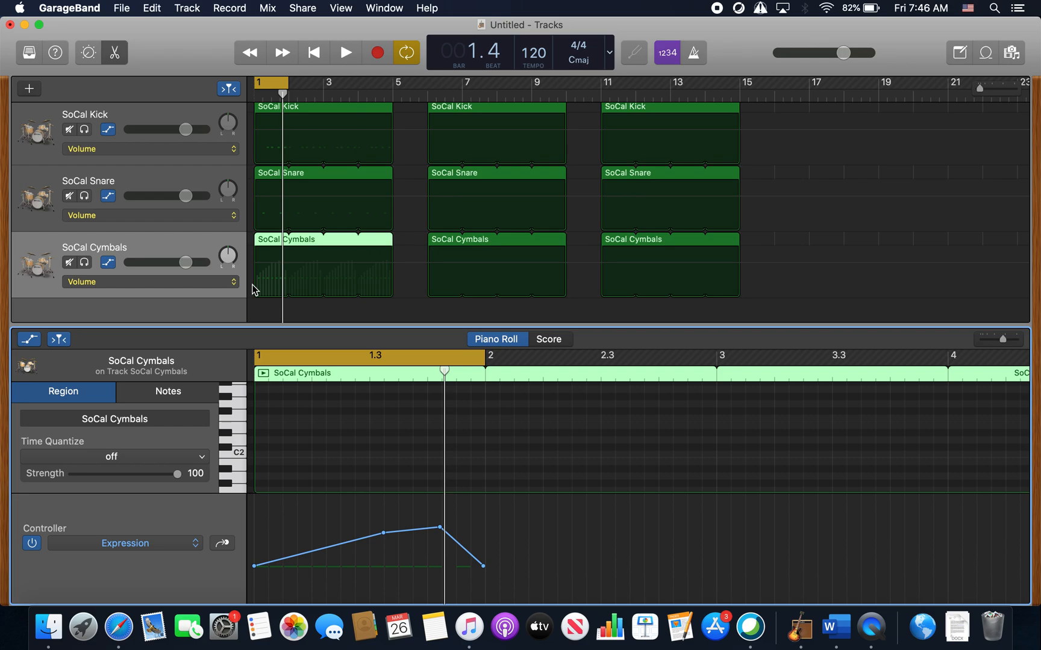
{"action": "left_click", "coordinate": [143, 113]}
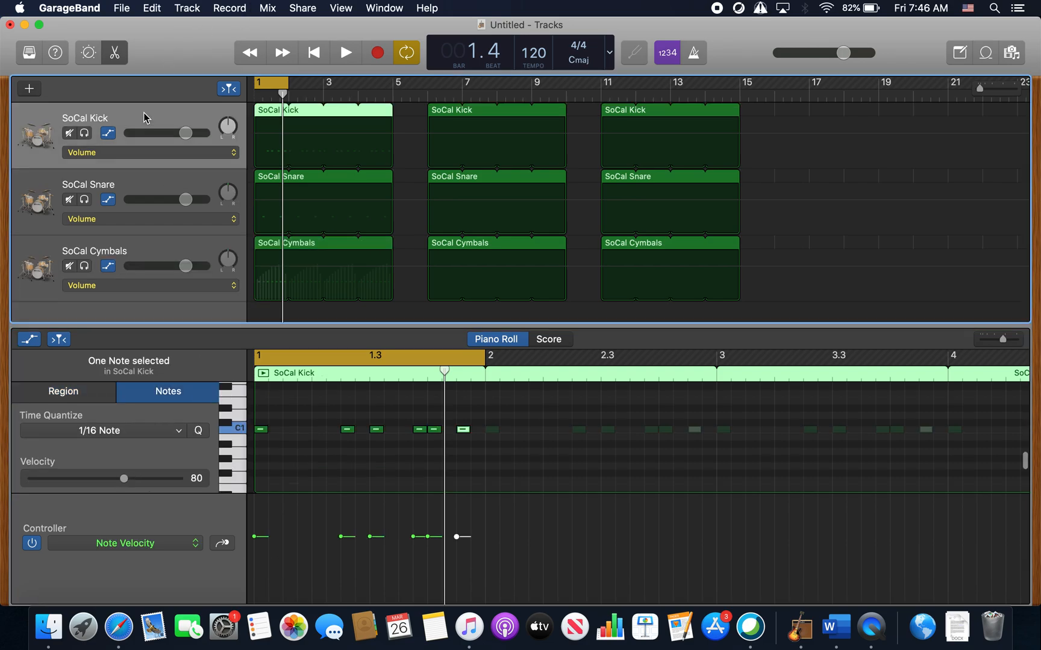
{"action": "left_click", "coordinate": [266, 134]}
{"action": "key", "text": "super+a"}
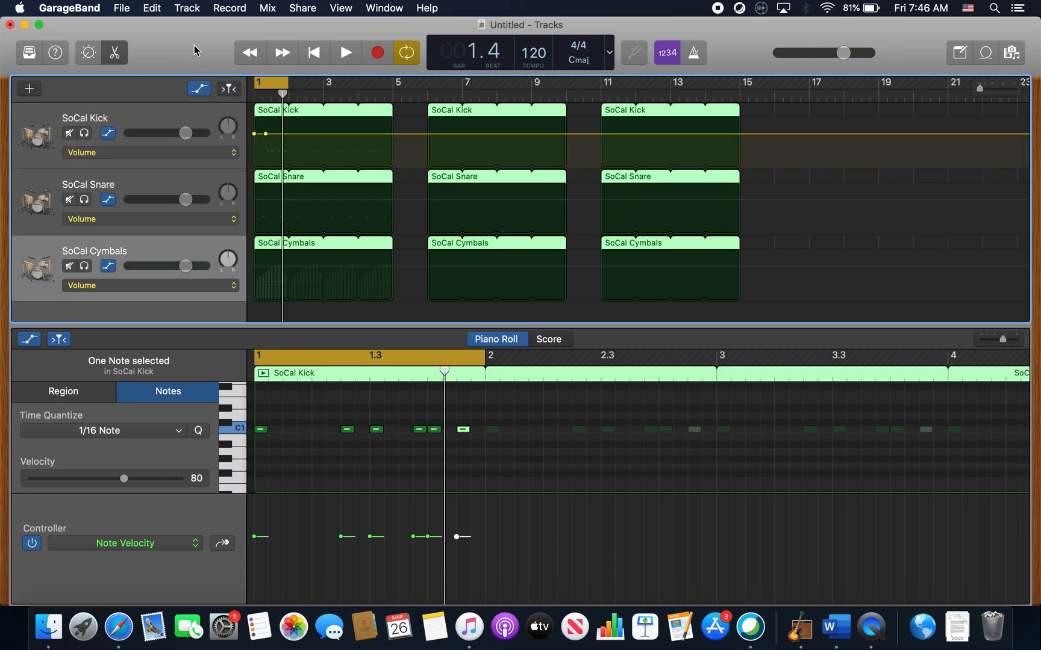
{"action": "left_click", "coordinate": [199, 89]}
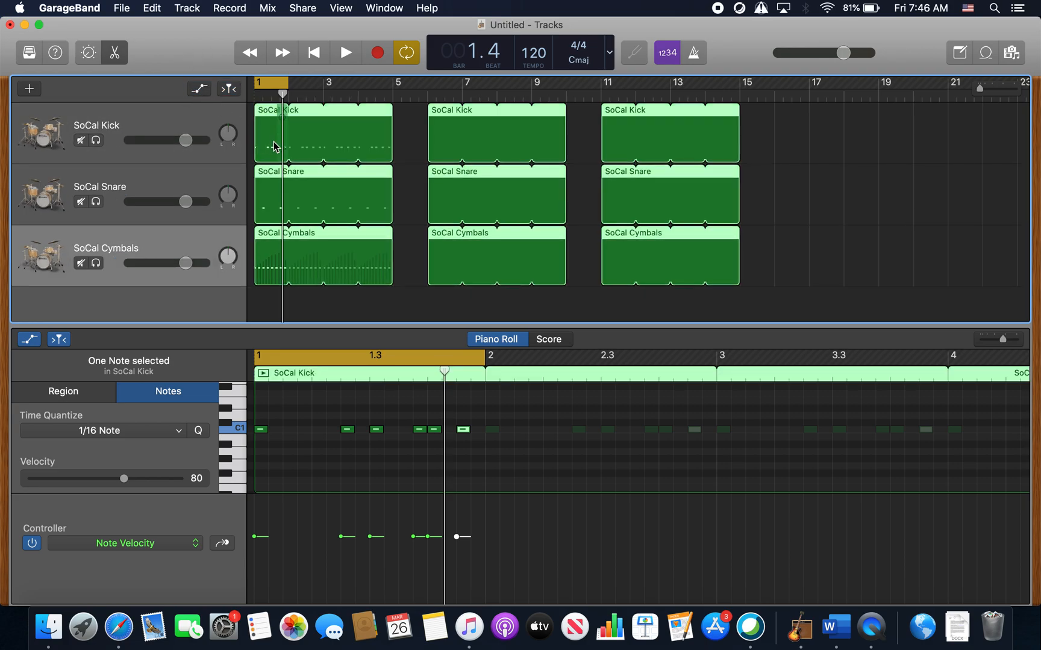
{"action": "left_click", "coordinate": [199, 89]}
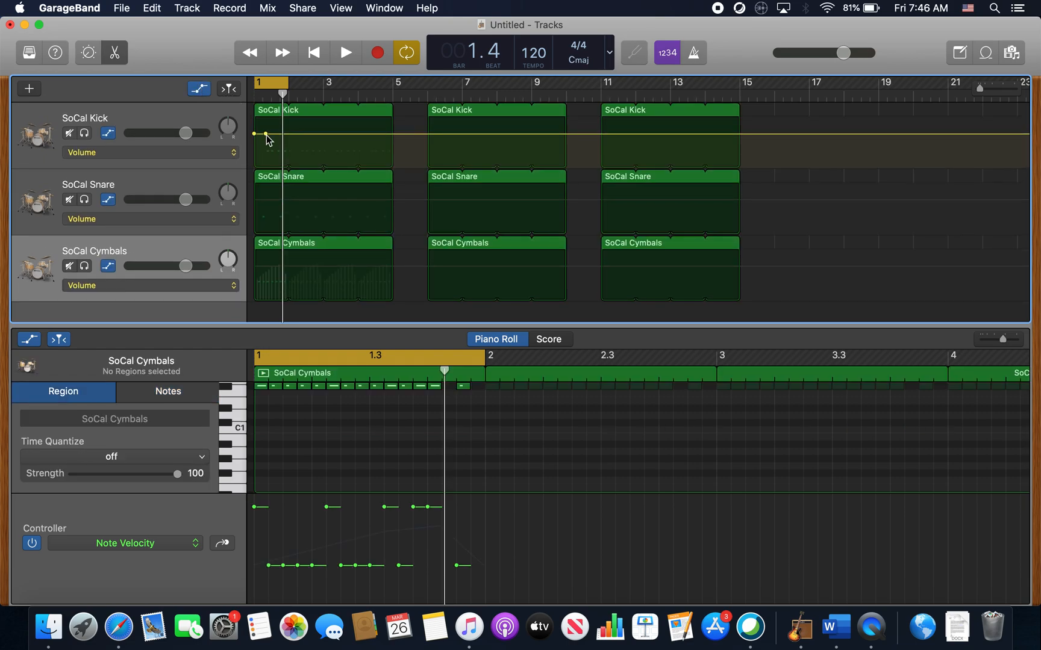
- Lower the SoCal Kick track's volume line slightly and remove its automation points
{"action": "left_click", "coordinate": [267, 135]}
{"action": "left_click", "coordinate": [267, 134]}
{"action": "left_click_drag", "start_coordinate": [264, 137], "coordinate": [254, 142]}
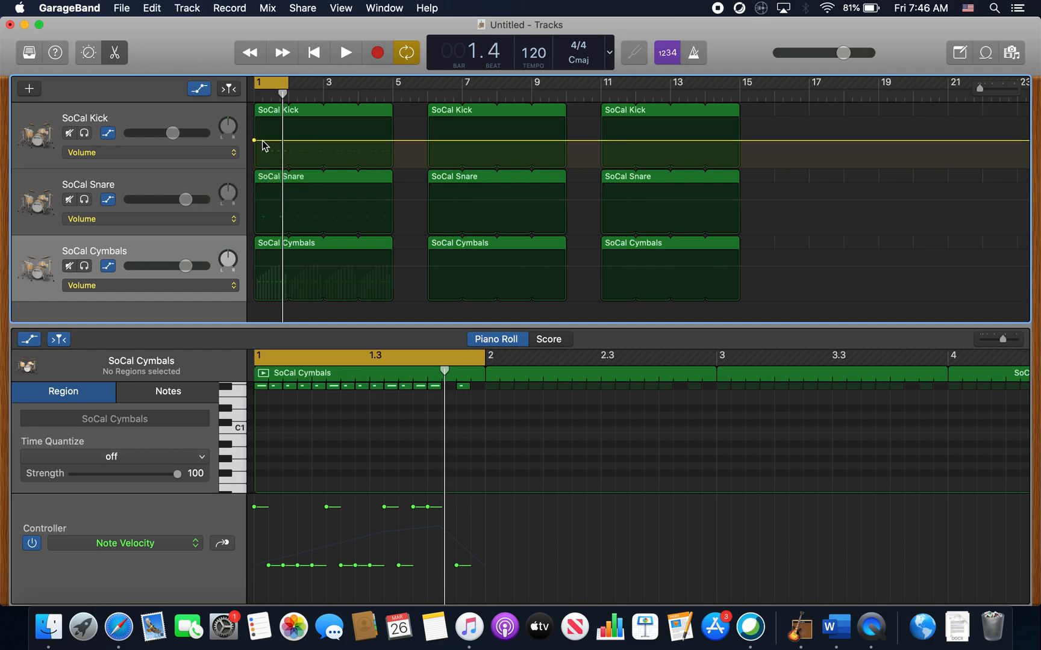
{"action": "left_click", "coordinate": [253, 140]}
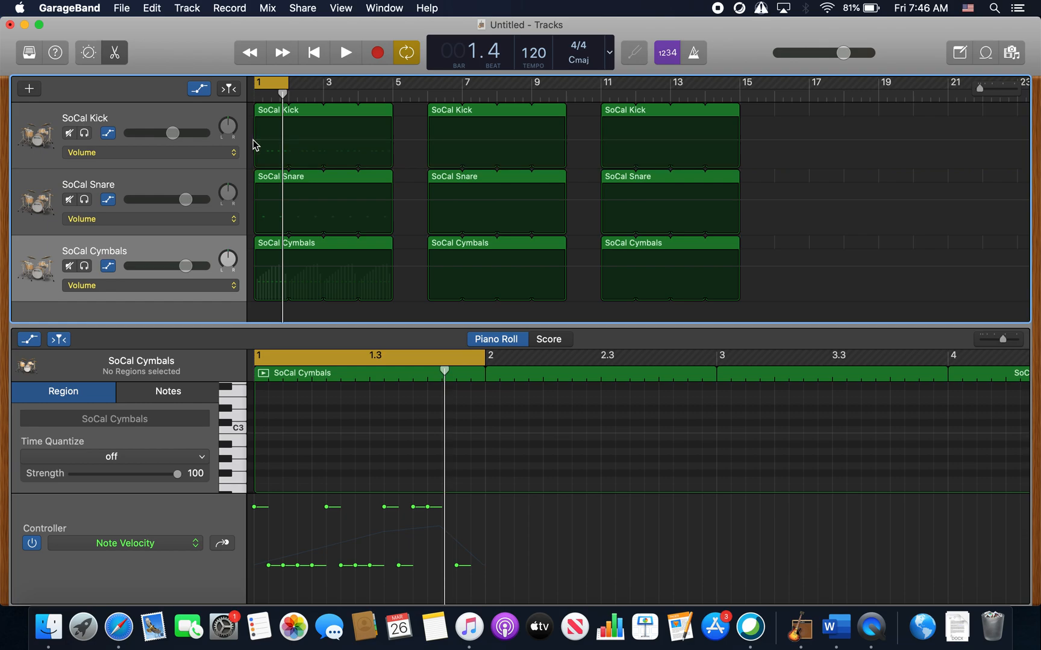
{"action": "left_click", "coordinate": [145, 540]}
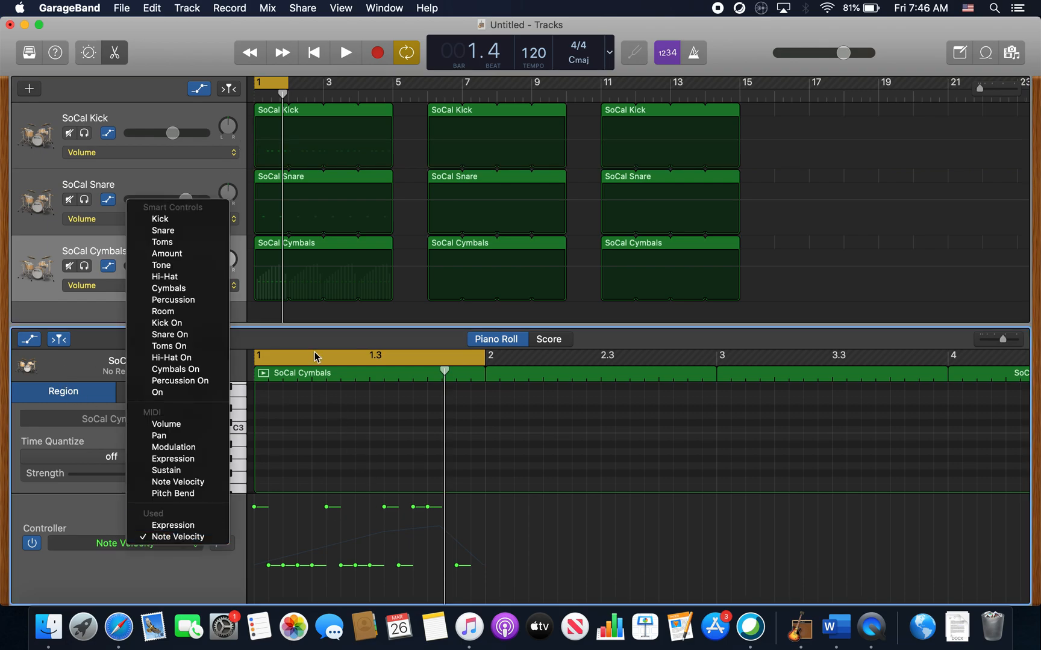
{"action": "left_click", "coordinate": [201, 92]}
{"action": "left_click", "coordinate": [203, 89]}
- Raise the velocity of the SoCal Kick notes on sixteenth positions 7, 13 and 15 of bar 1
{"action": "left_click", "coordinate": [190, 123]}
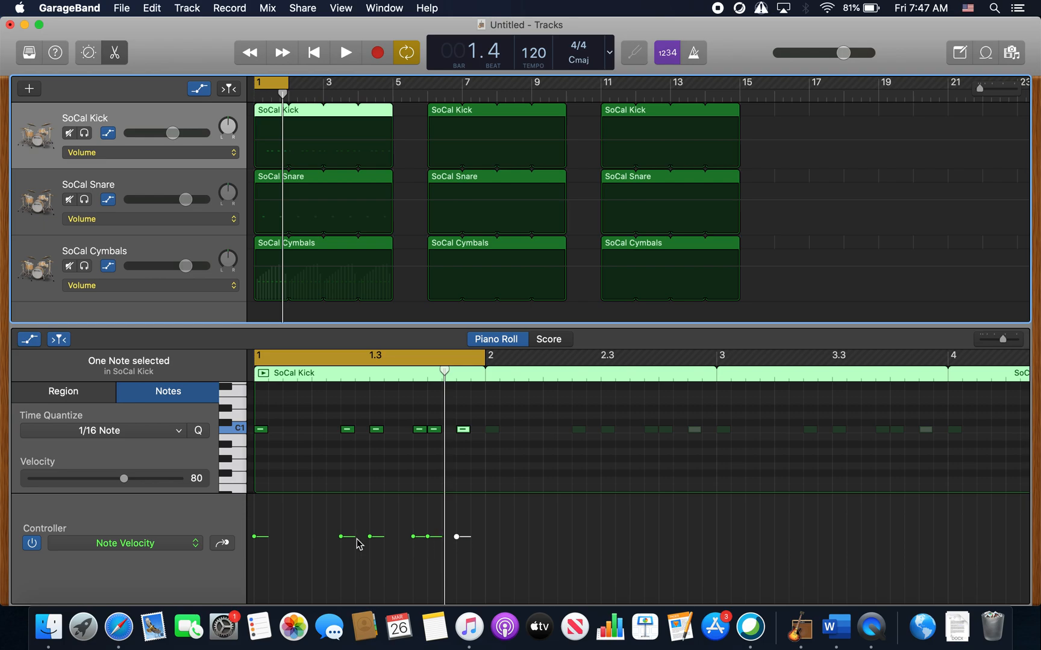
{"action": "left_click_drag", "start_coordinate": [341, 537], "coordinate": [341, 511]}
{"action": "left_click_drag", "start_coordinate": [428, 535], "coordinate": [456, 512]}
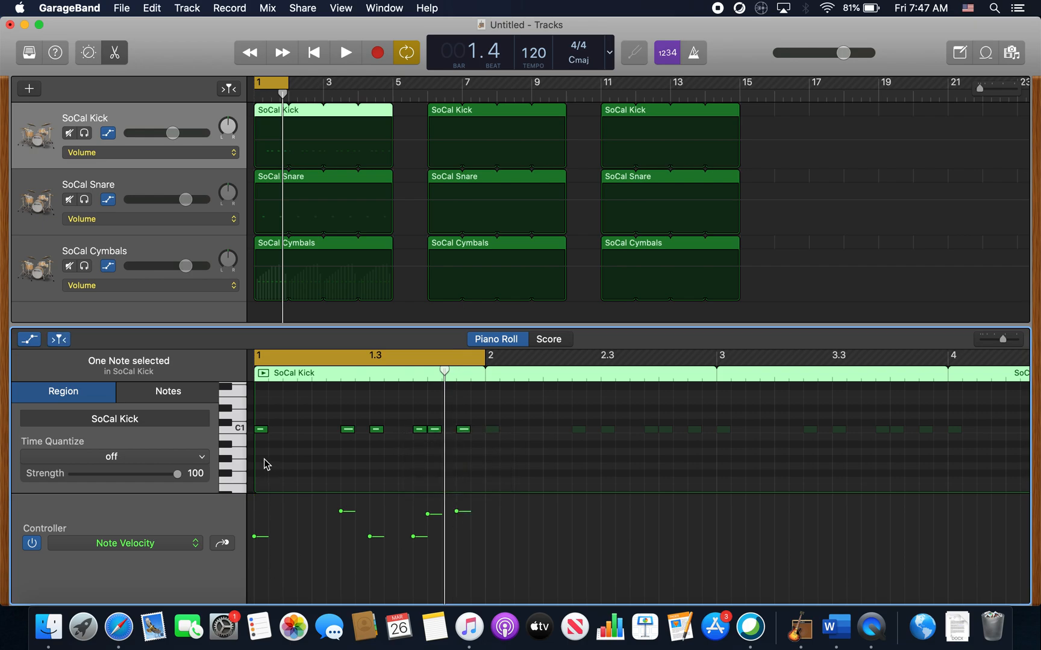
- Lower the velocity of the SoCal Kick notes on sixteenth positions 1, 9 and 12 to 60
{"action": "left_click", "coordinate": [261, 429]}
{"action": "left_click", "coordinate": [377, 429], "text": "shift"}
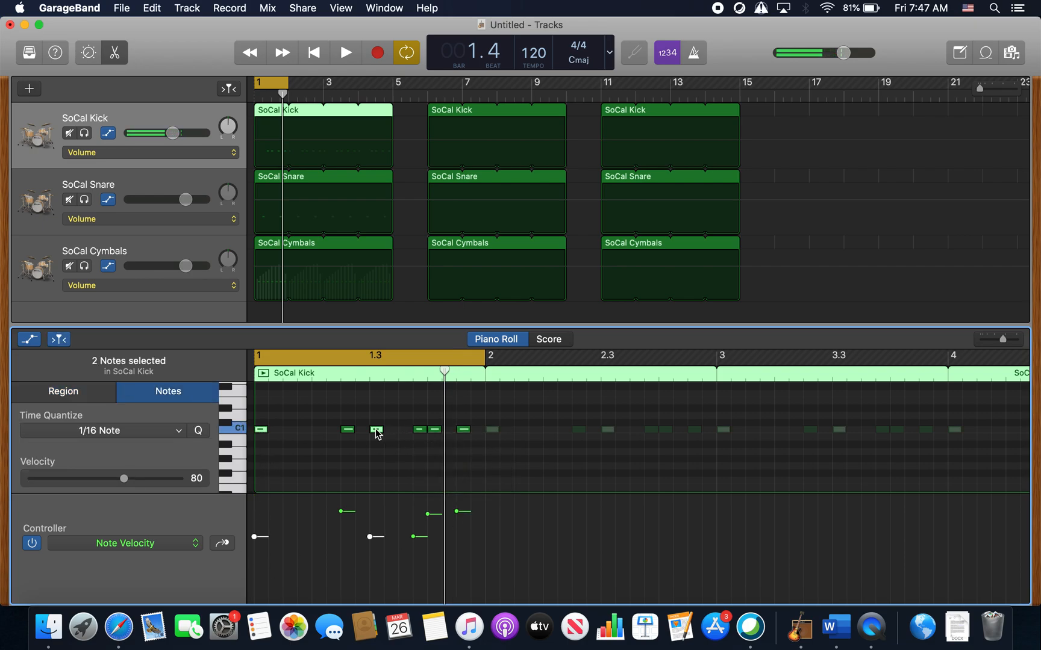
{"action": "left_click", "coordinate": [420, 429], "text": "shift"}
{"action": "left_click_drag", "start_coordinate": [255, 536], "coordinate": [250, 563]}
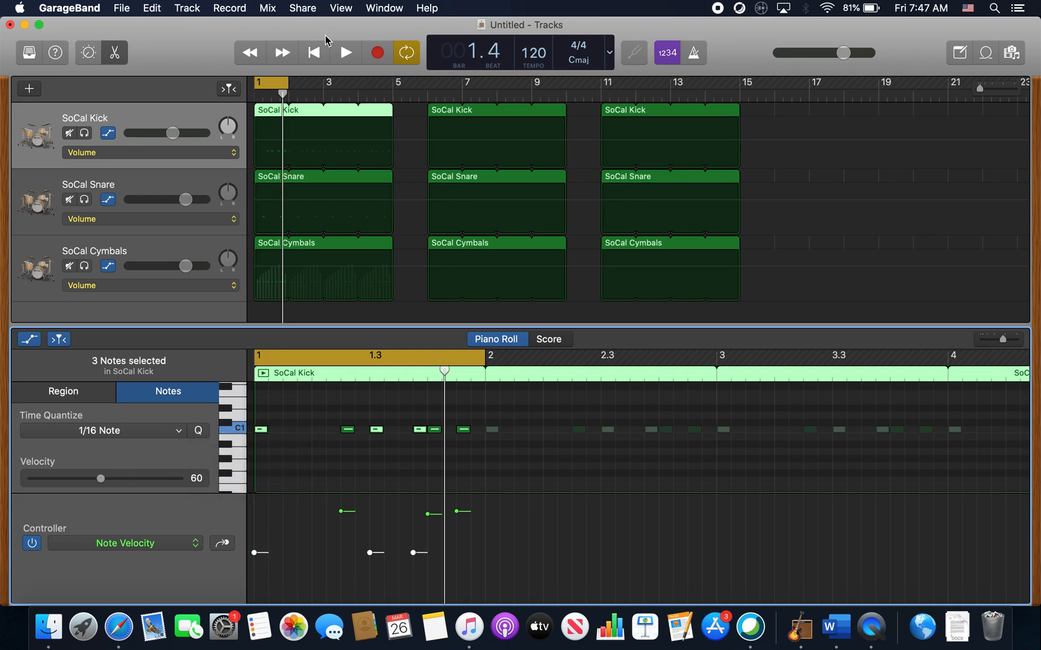
- Play the SoCal Kick region alone, solo the kick and cymbals tracks to hear them together, and stop playback
{"action": "left_click", "coordinate": [262, 376]}
{"action": "key", "text": "space"}
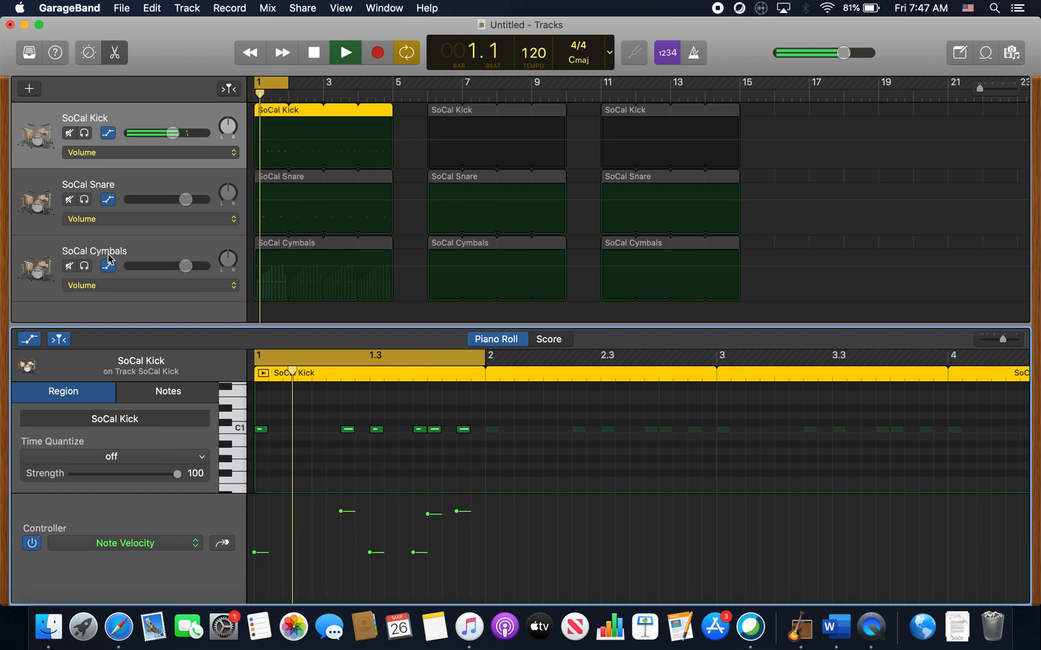
{"action": "left_click", "coordinate": [84, 266]}
{"action": "left_click", "coordinate": [84, 133]}
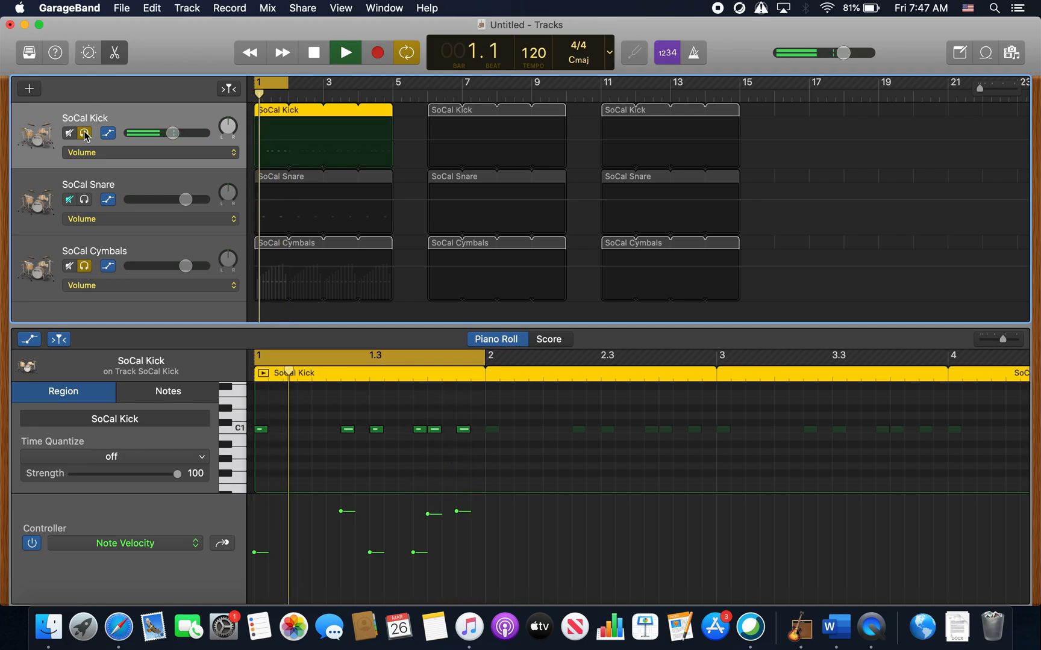
{"action": "key", "text": "space"}
{"action": "key", "text": "space"}
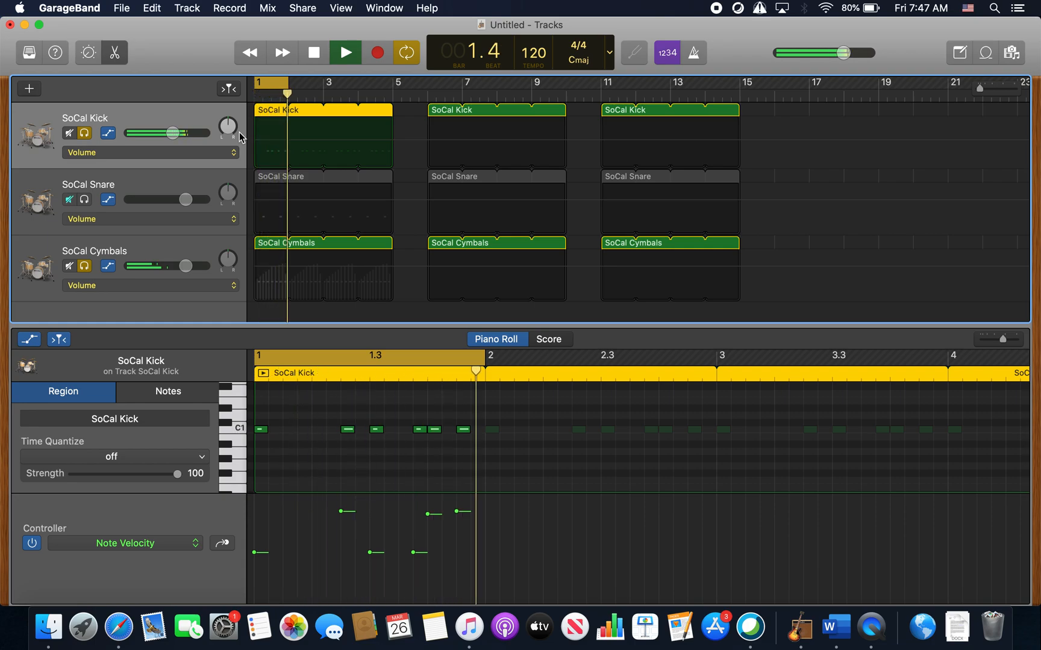
{"action": "key", "text": "space"}
- Turn off solo on the cymbals and kick tracks, play the full looped beat, and stop playback
{"action": "left_click", "coordinate": [85, 265]}
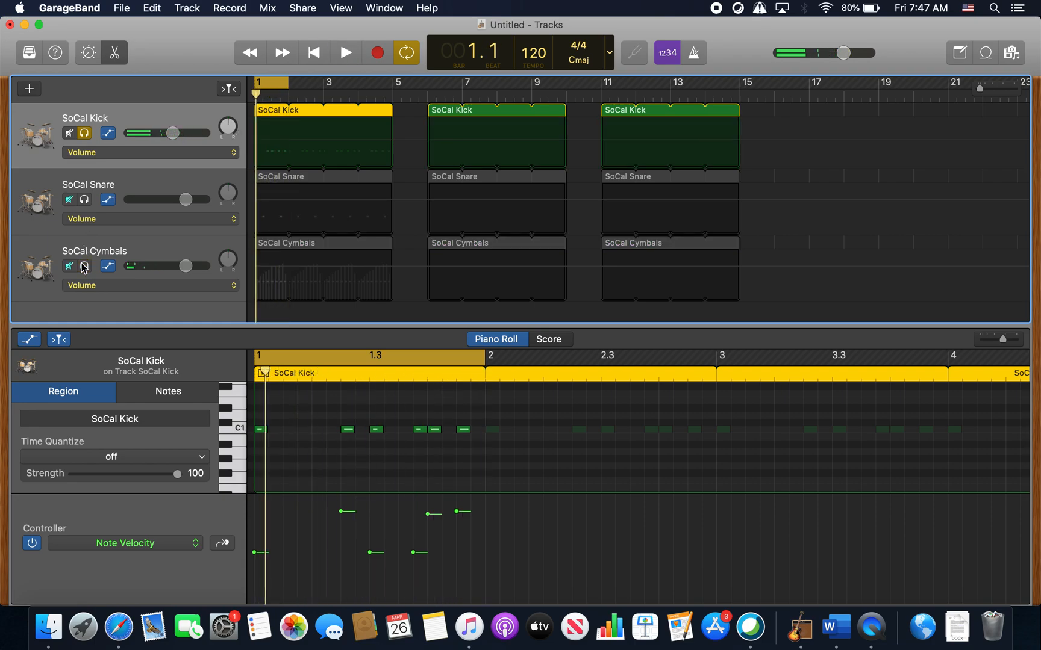
{"action": "left_click", "coordinate": [84, 134]}
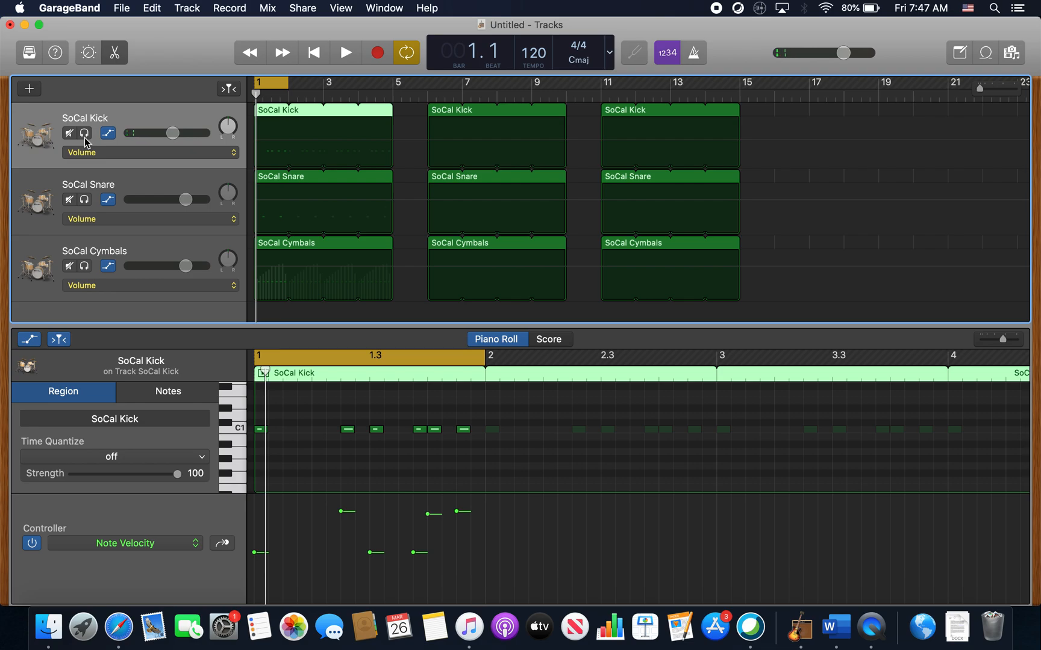
{"action": "key", "text": "space"}
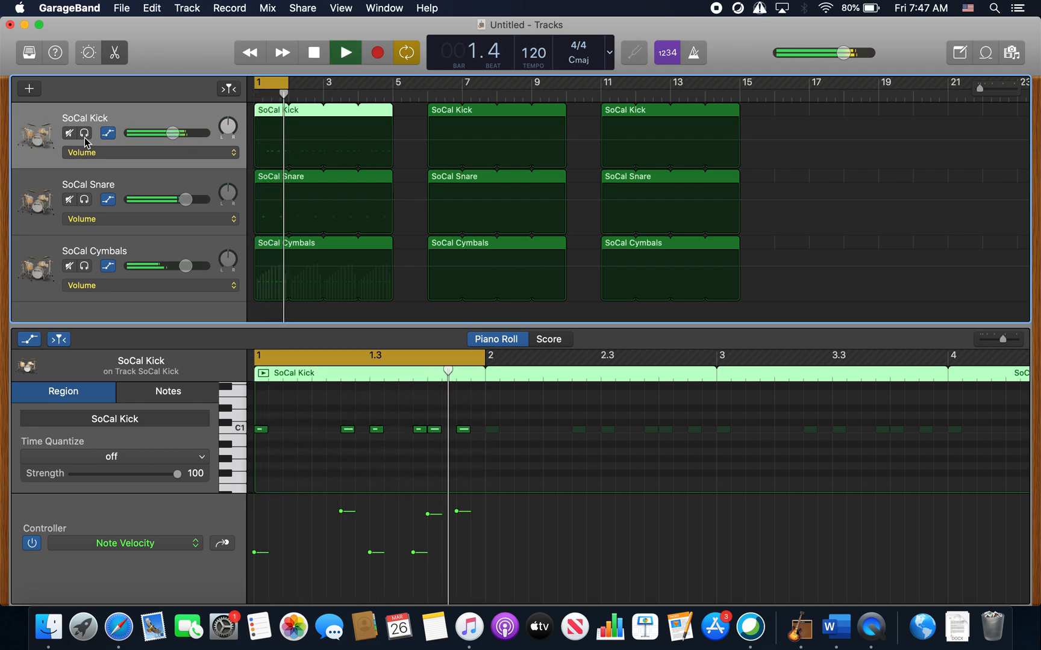
{"action": "key", "text": "space"}
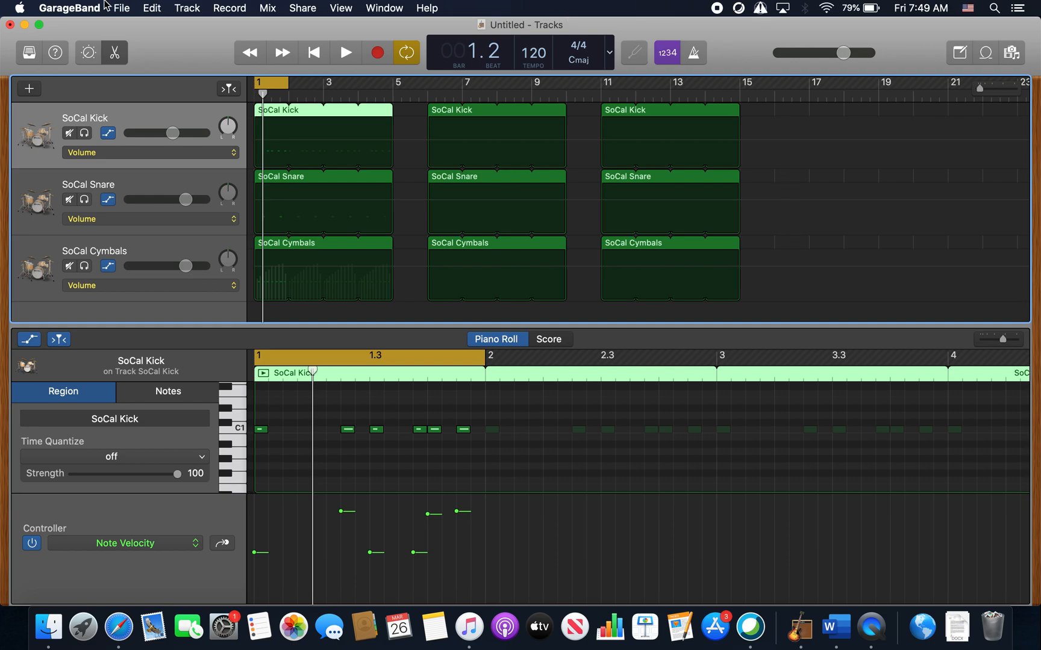
- Switch to QuickTime Player and open its file commands
{"action": "left_click", "coordinate": [871, 626]}
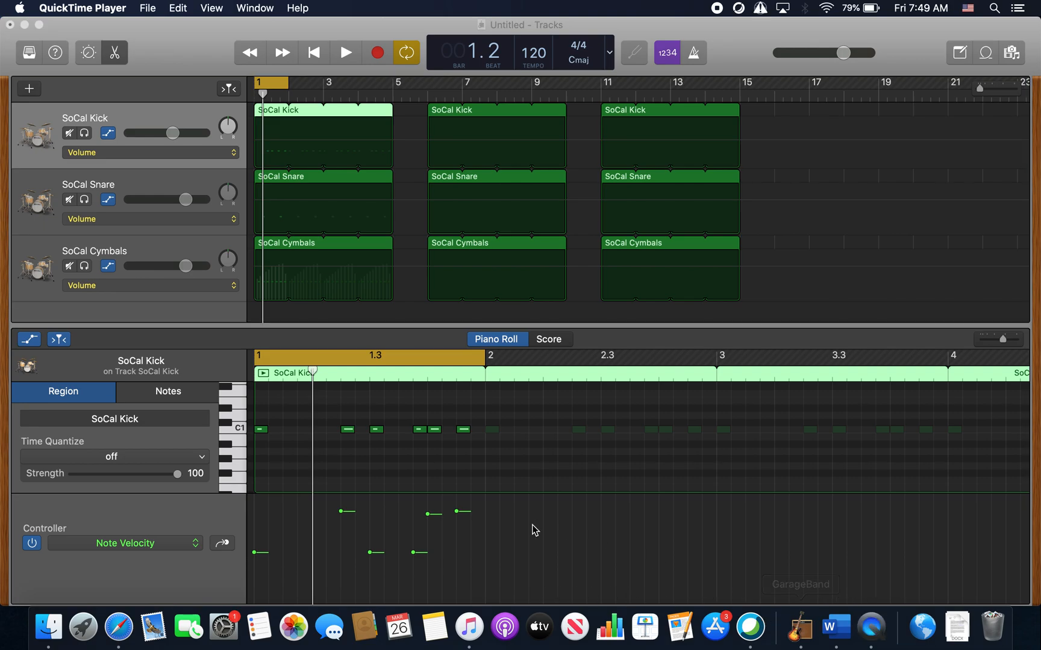
{"action": "left_click", "coordinate": [150, 7]}
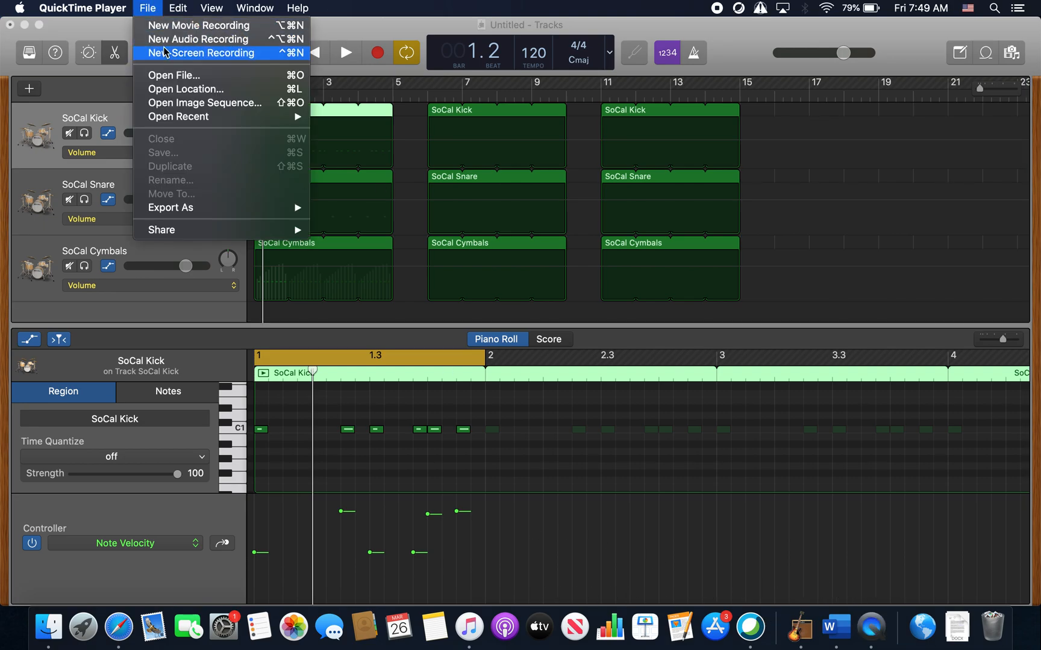